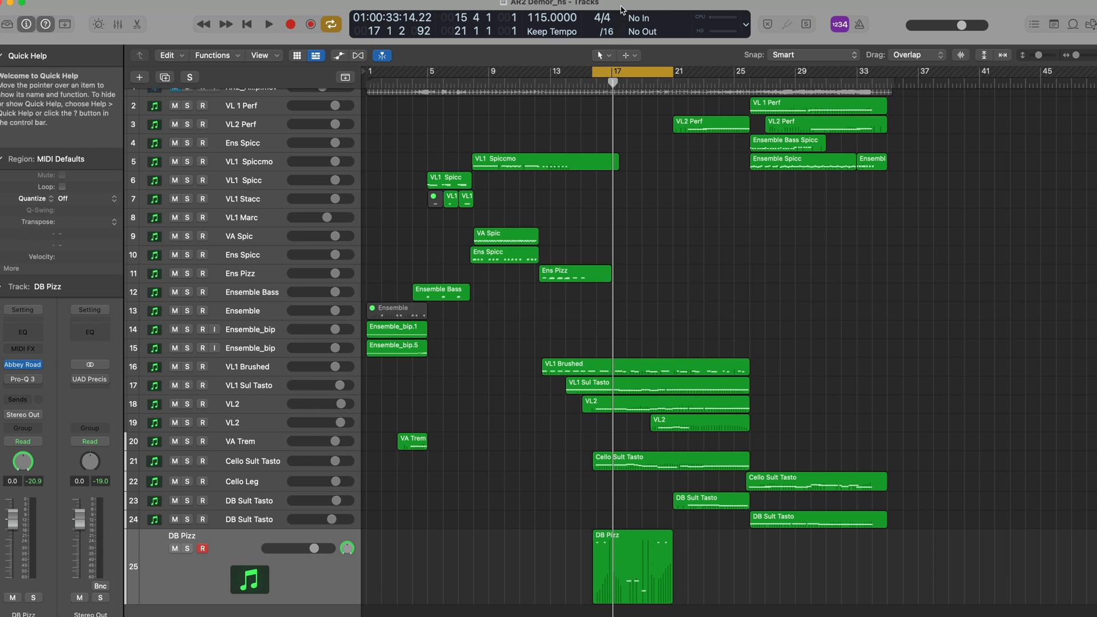
- Play the looped passage from bar 15 to 21 with the full arrangement, and stop playback
key("space")
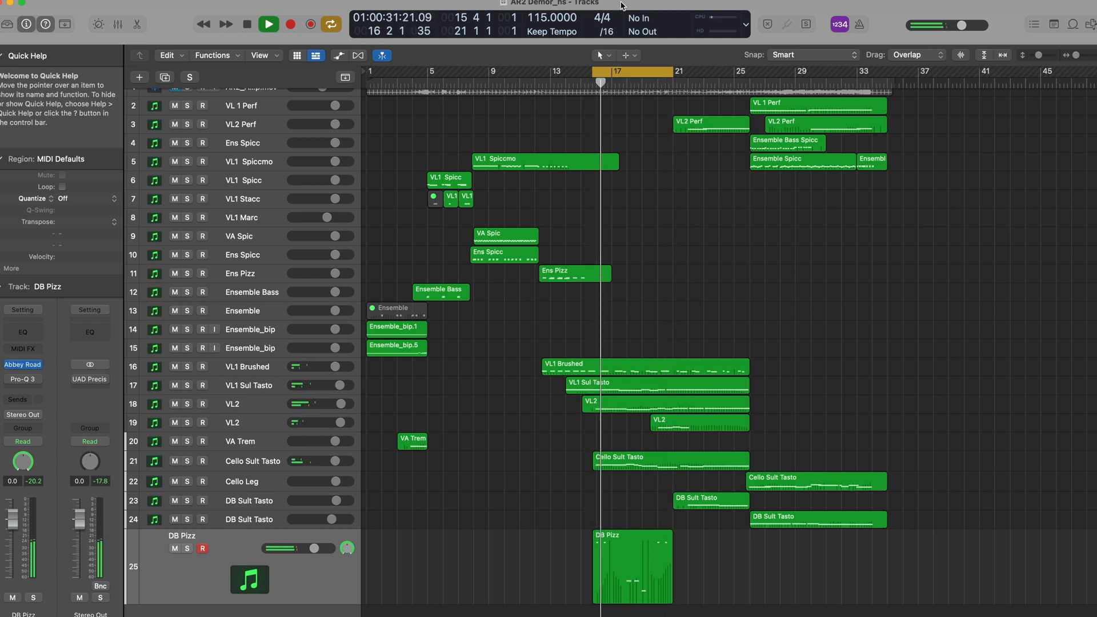
mouse_move(607, 0)
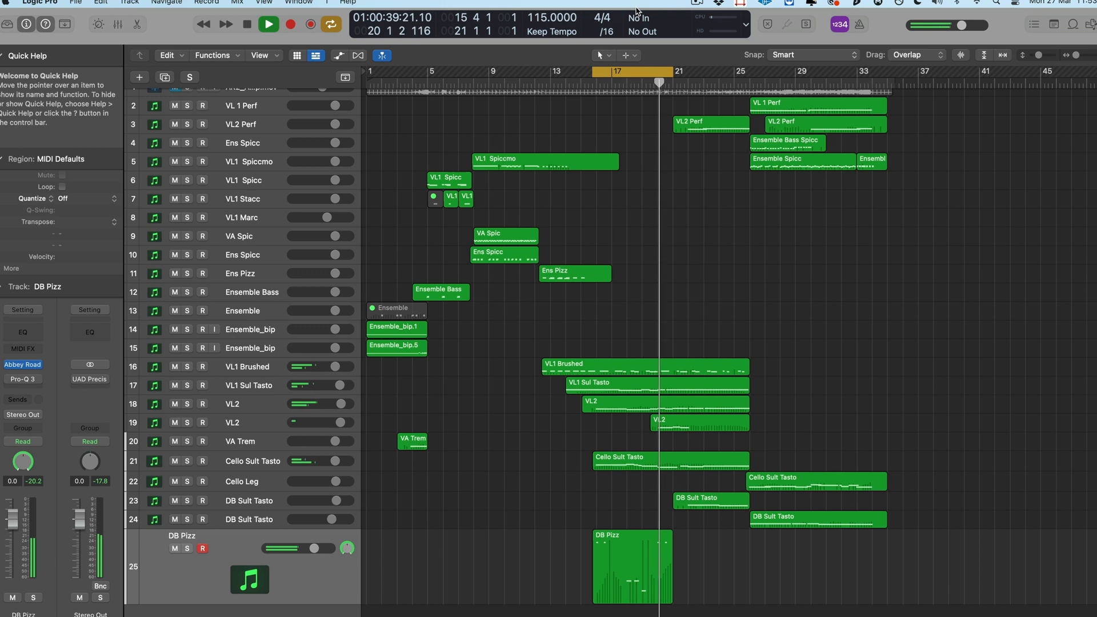
key("space")
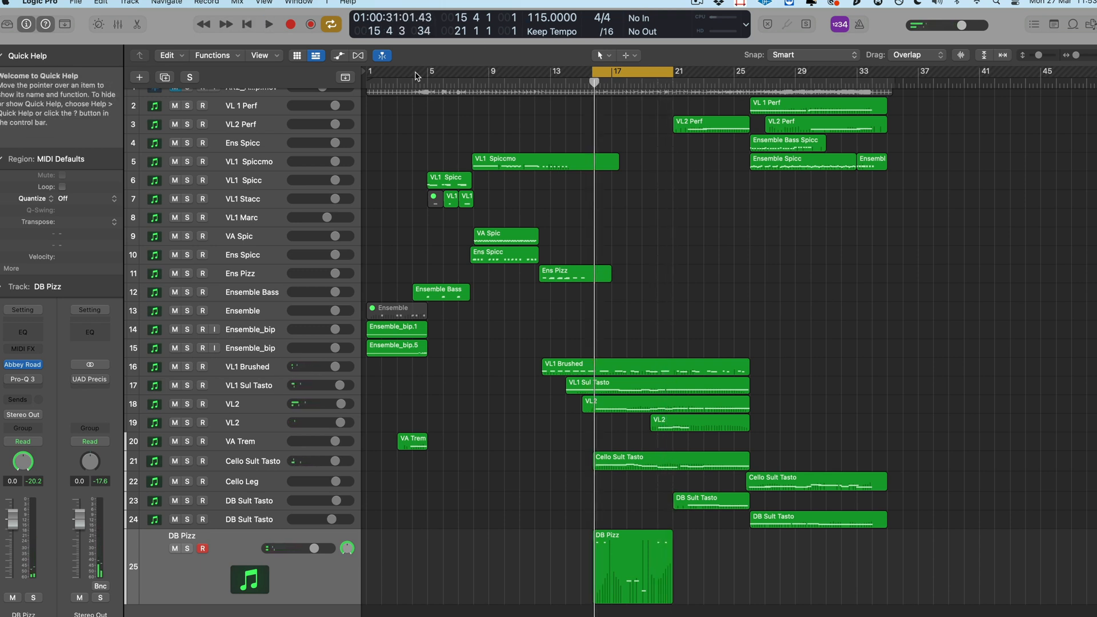
- Solo the DB Pizz track and play the looped passage to hear it alone, and stop playback
left_click(187, 550)
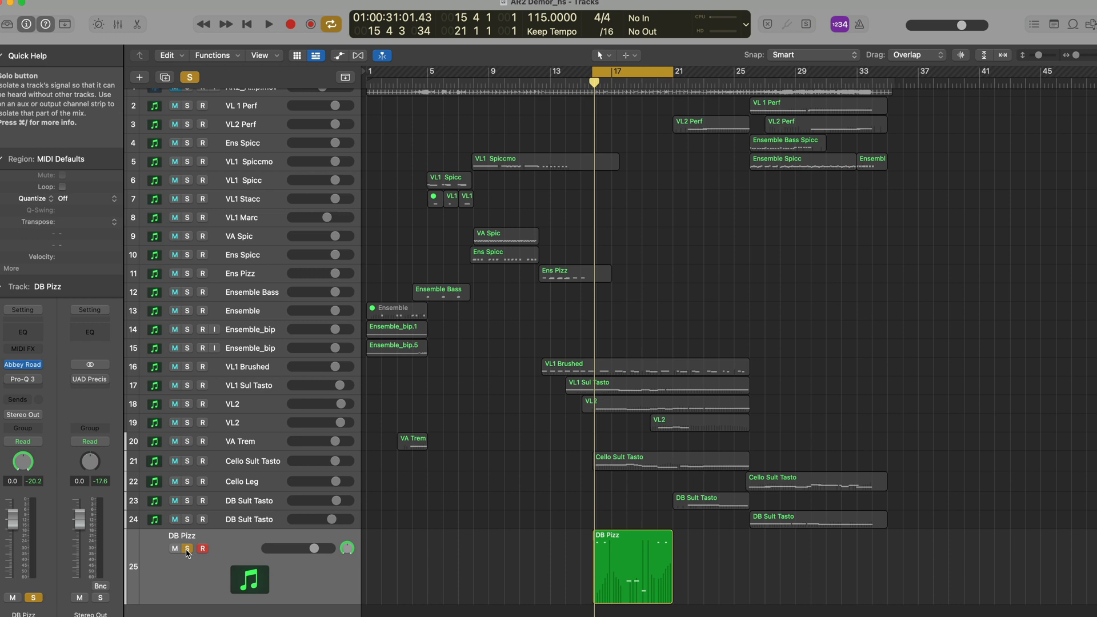
key("space")
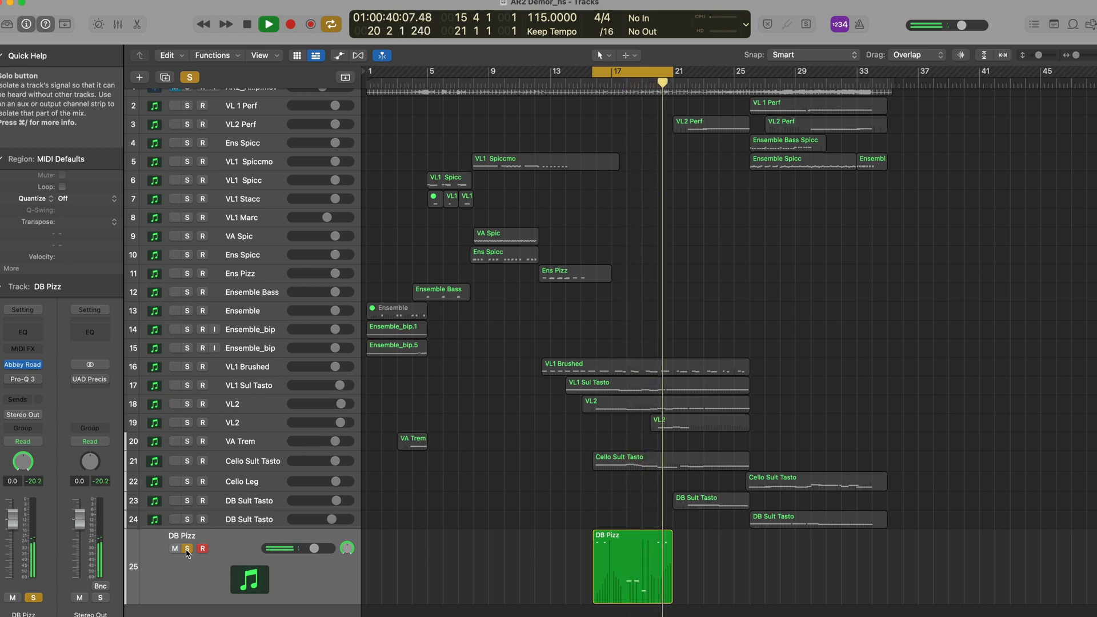
key("space")
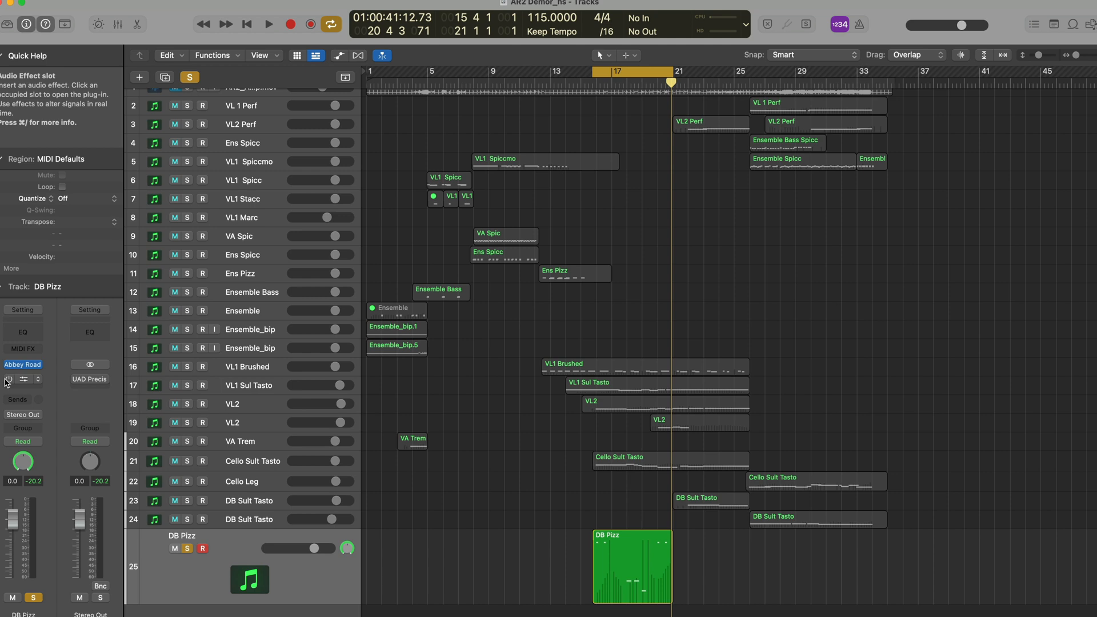
- In the DB Pizz track's Pro-Q 3, add a Low Cut band with a 30 dB/oct slope at about 590 Hz
left_click(21, 380)
left_click_drag(458, 330, 458, 347)
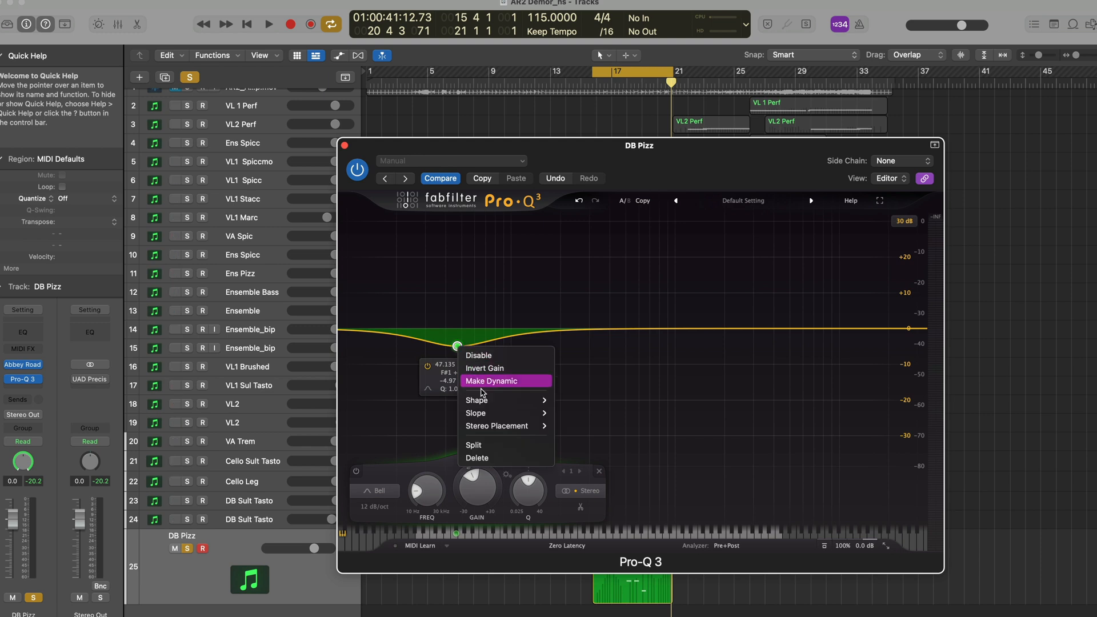
mouse_move(537, 401)
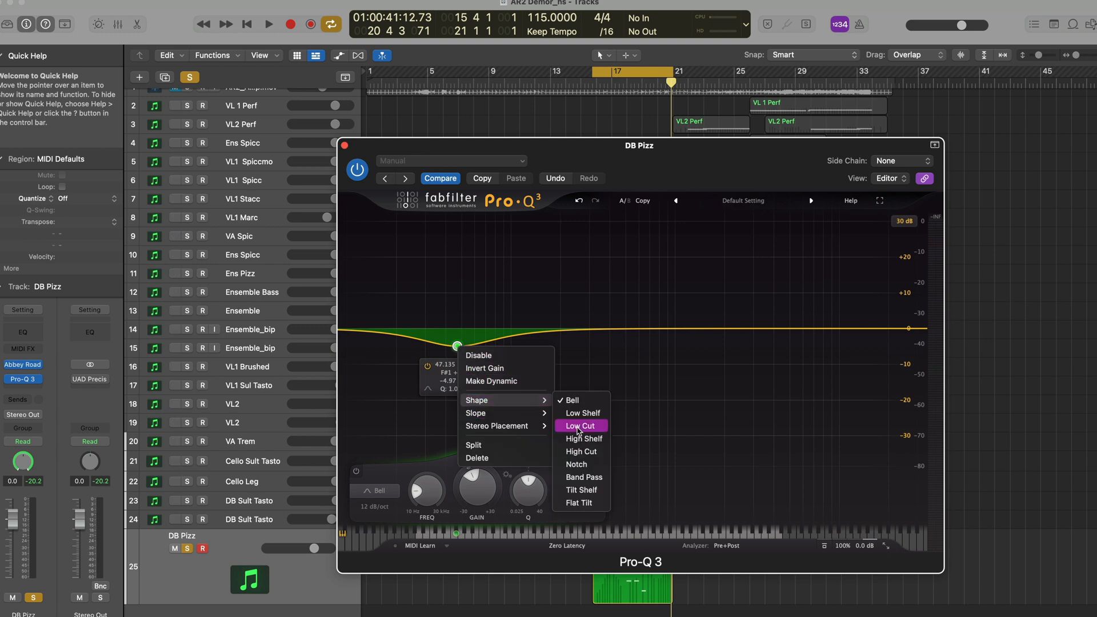
left_click(578, 431)
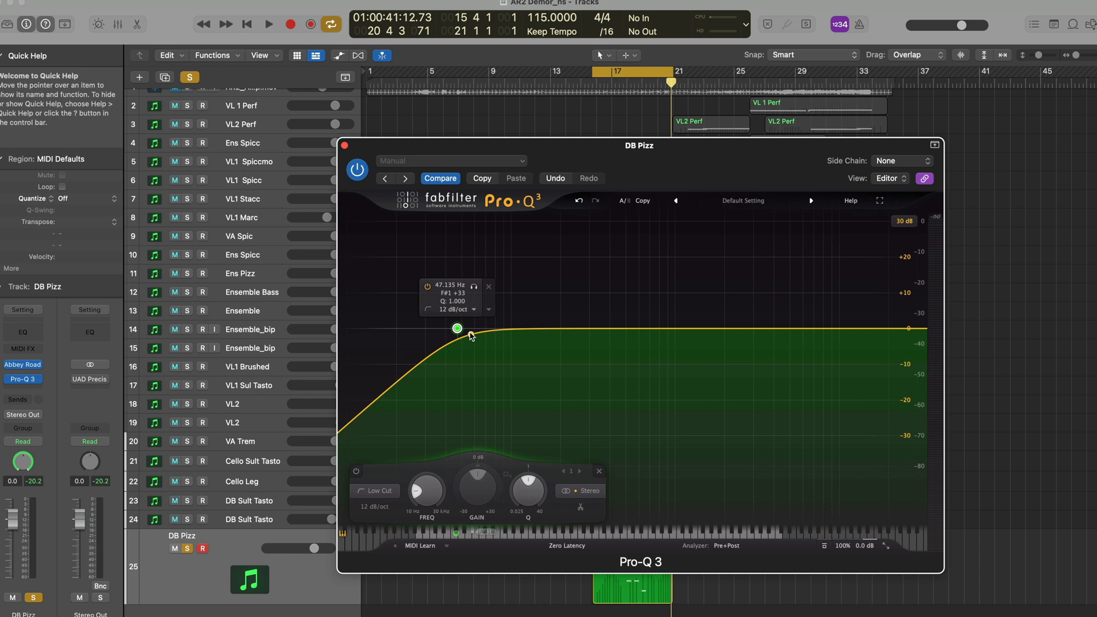
left_click(474, 312)
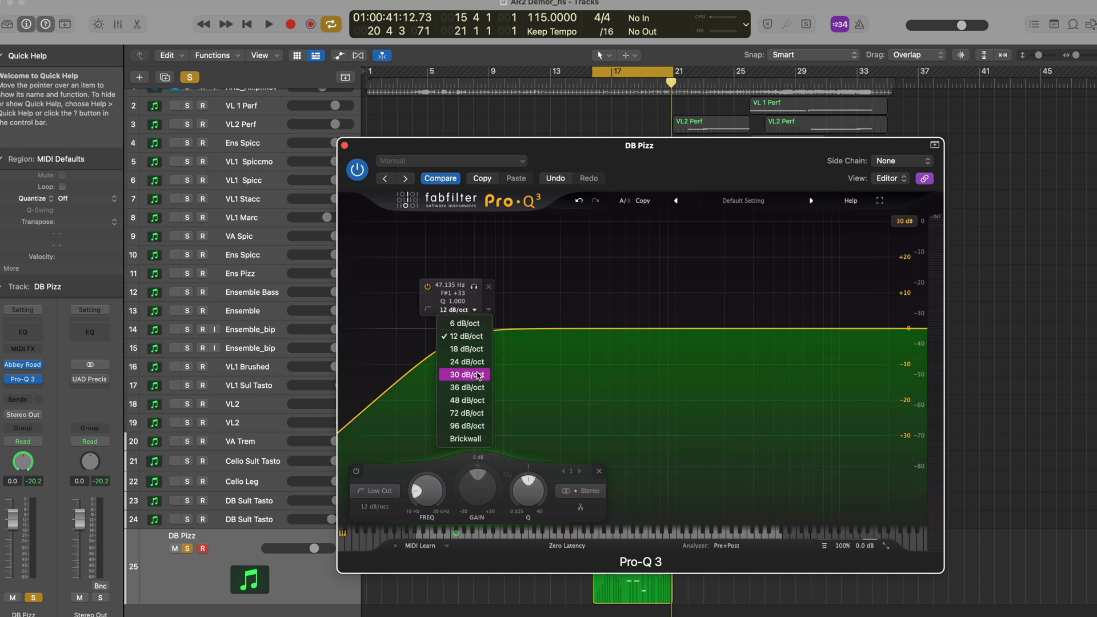
left_click(479, 374)
left_click_drag(458, 329, 638, 331)
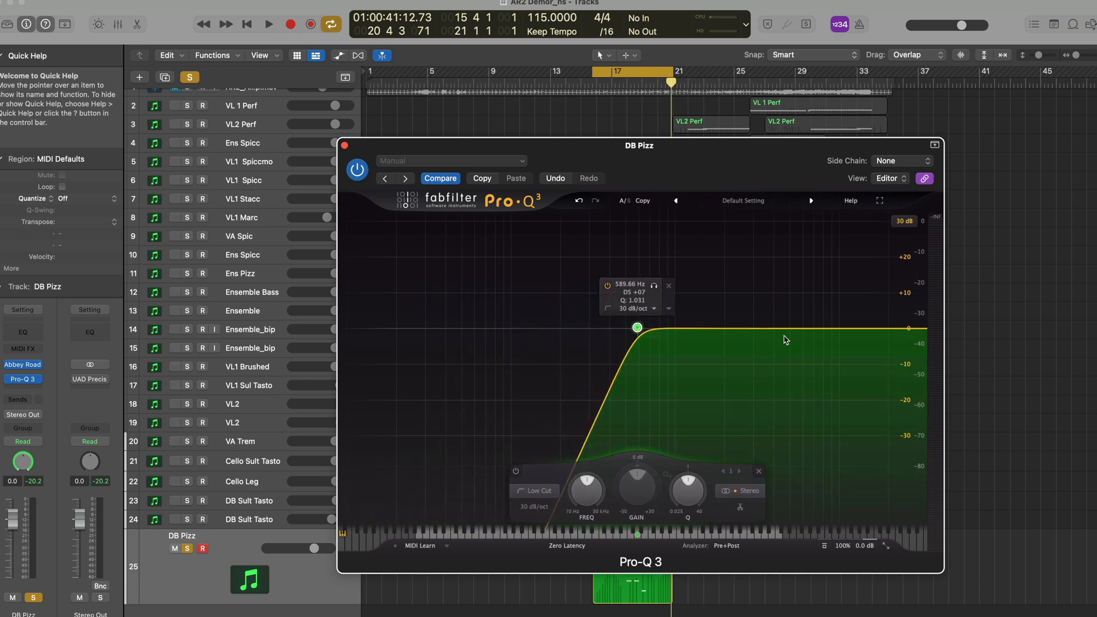
- Add a second Pro-Q 3 band shaped as a High Shelf at about 1030 Hz with +30 dB gain
left_click(806, 329)
left_click_drag(807, 328, 806, 303)
right_click(806, 304)
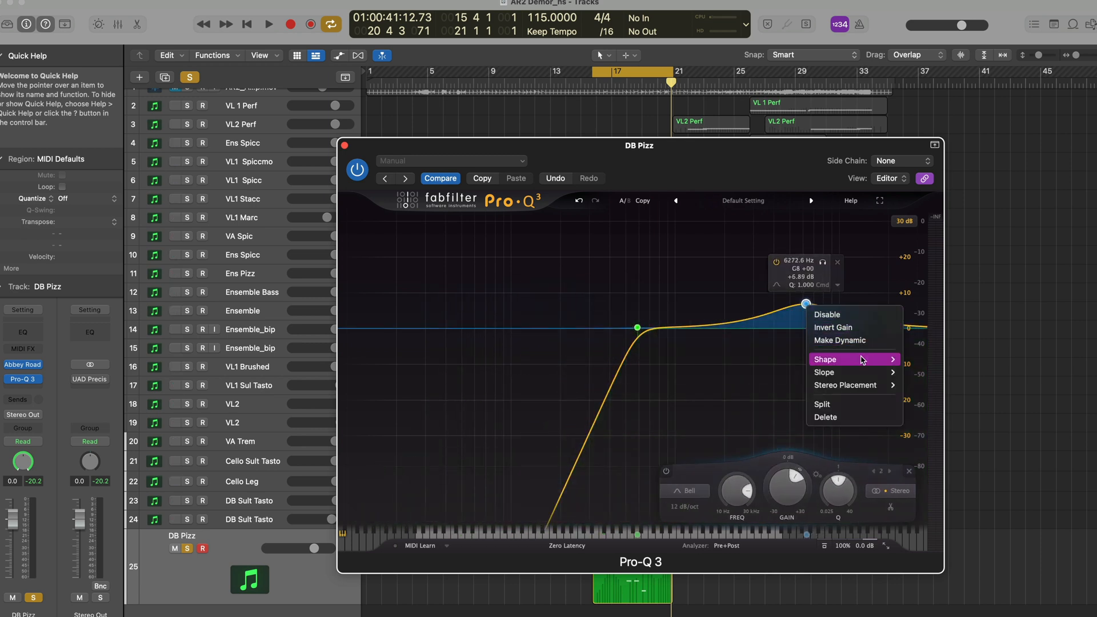
mouse_move(866, 360)
left_click(954, 402)
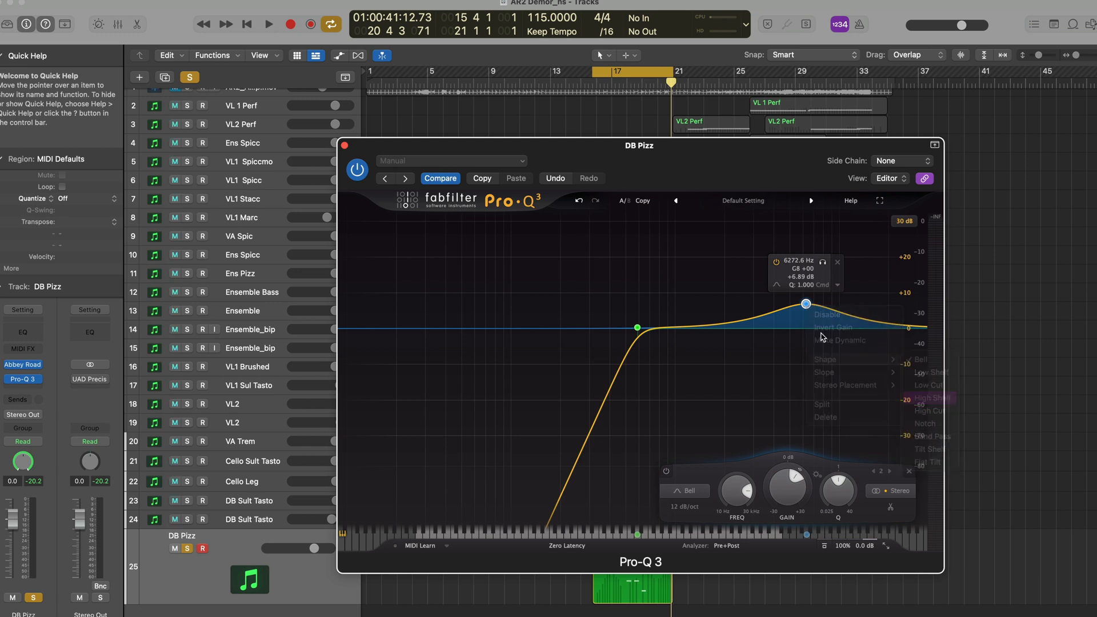
left_click_drag(807, 313, 677, 186)
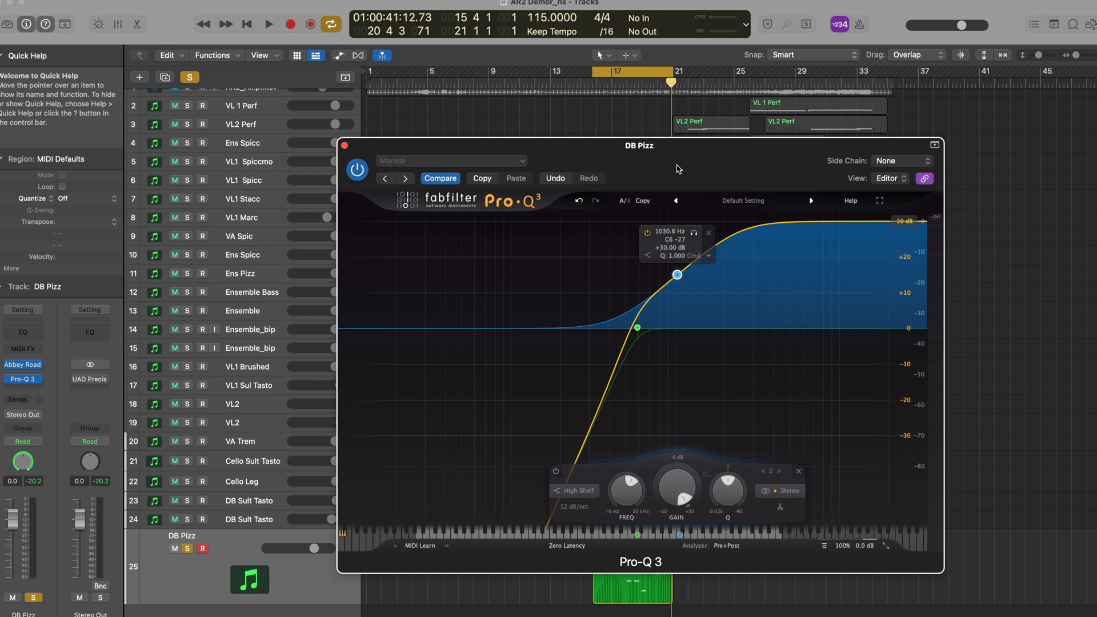
- Compare the soloed DB Pizz loop with Pro-Q 3 active and bypassed, leaving the EQ bypassed and its window closed
key("space")
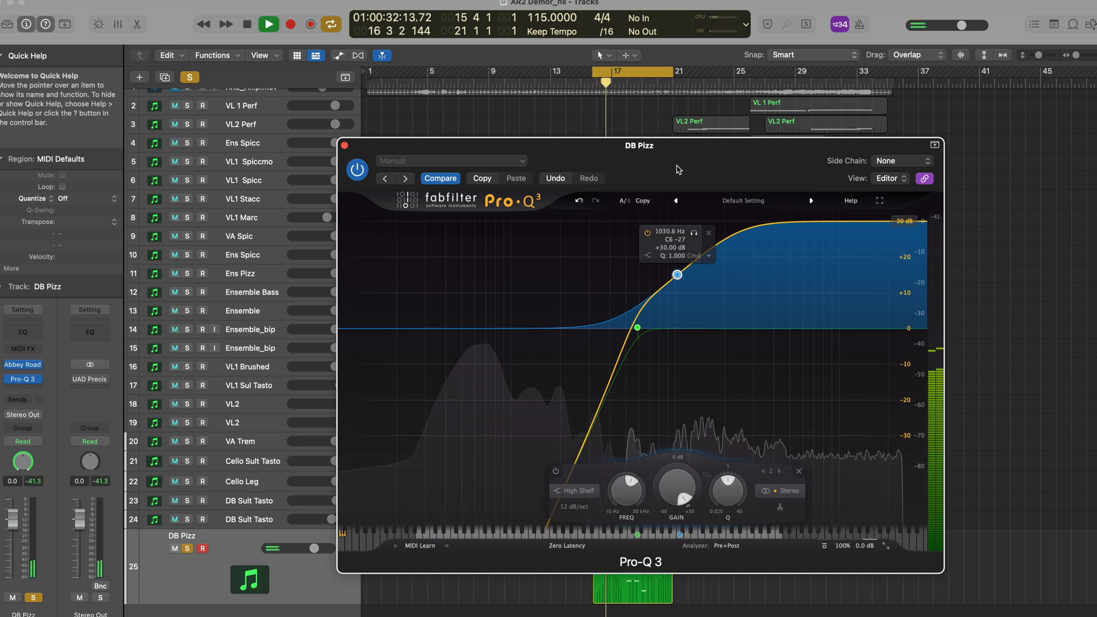
key("space")
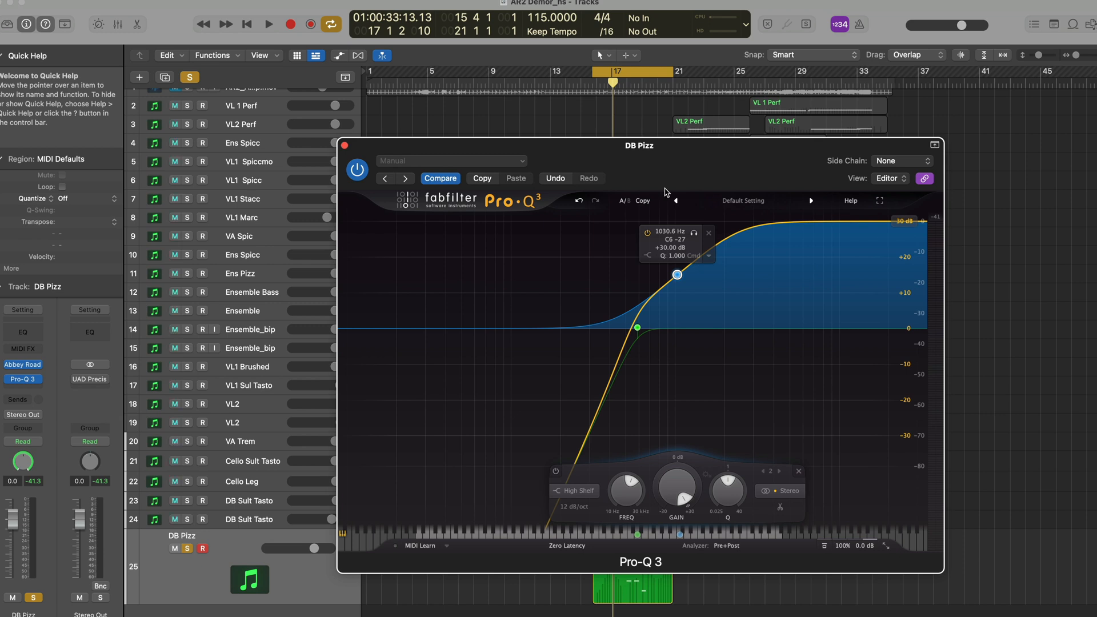
left_click(357, 171)
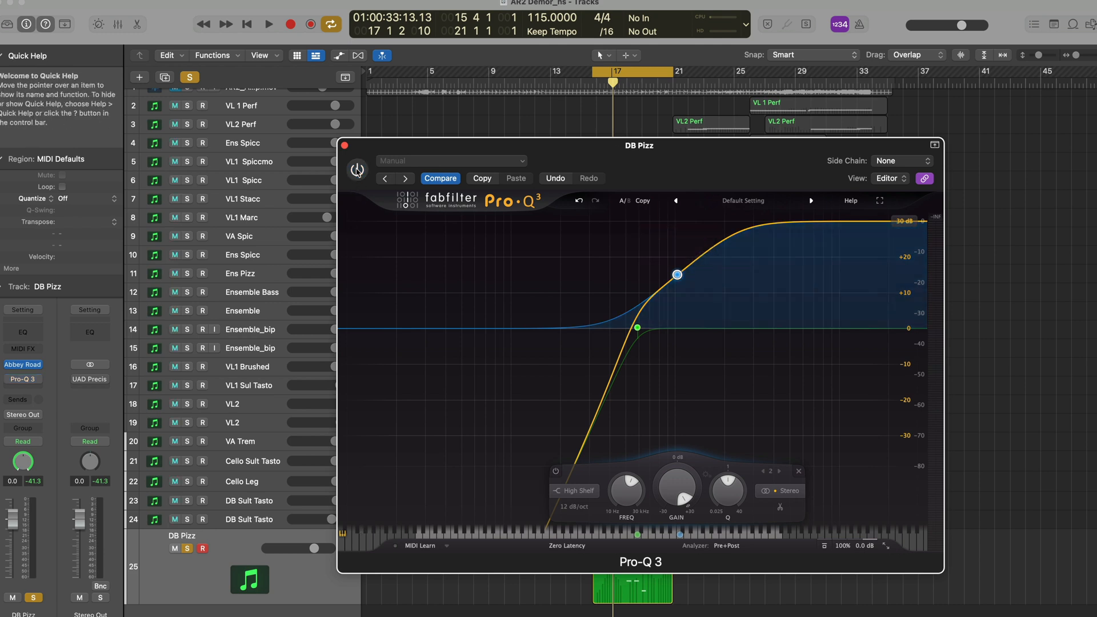
key("space")
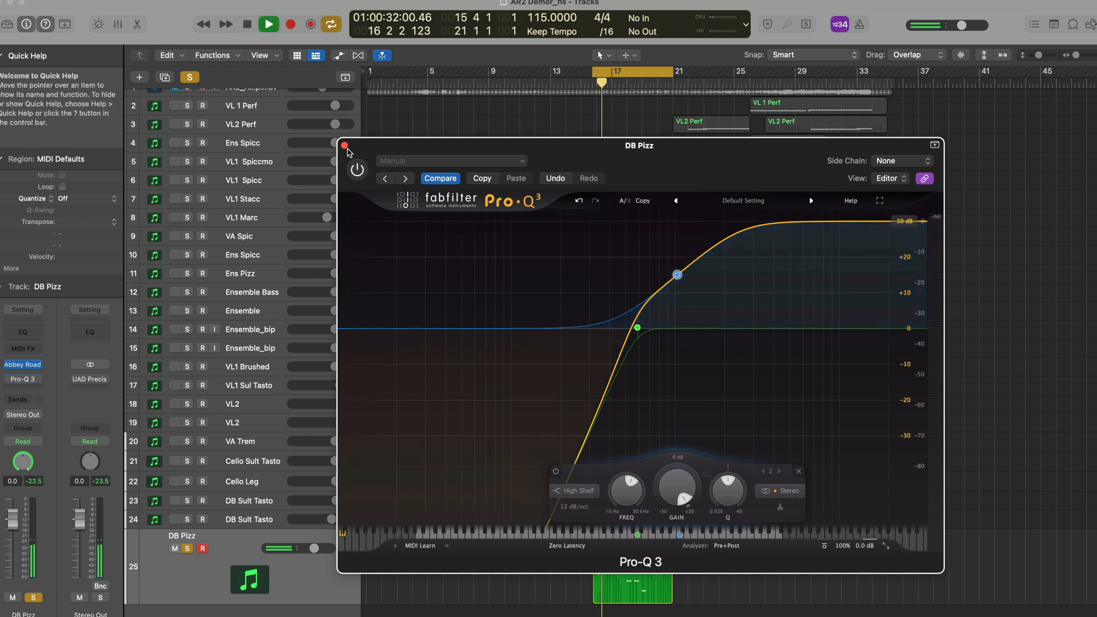
key("space")
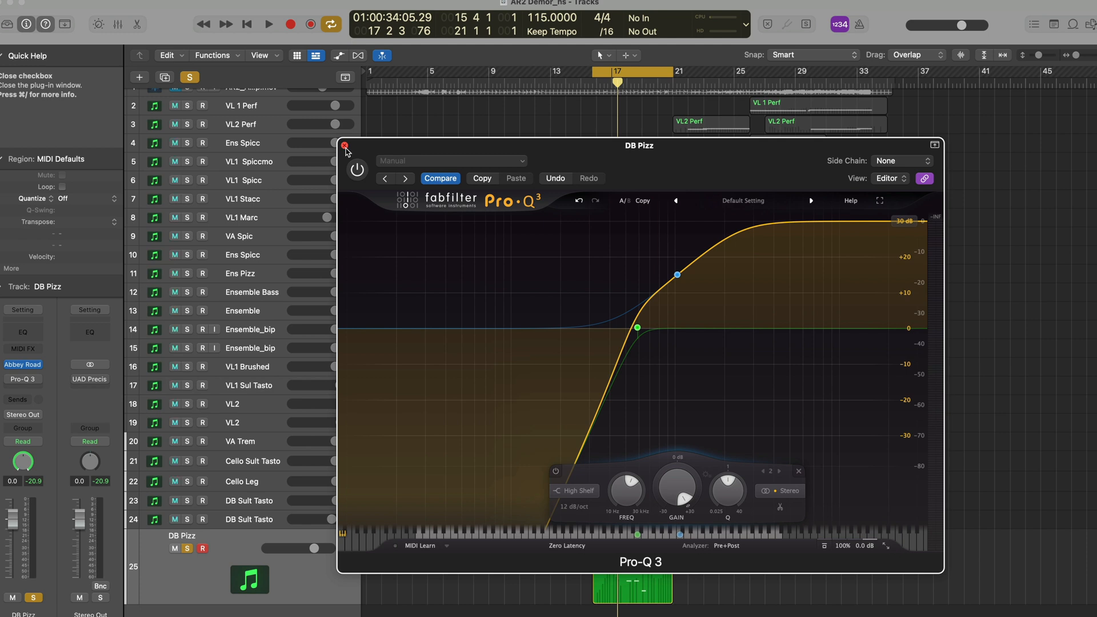
left_click(345, 147)
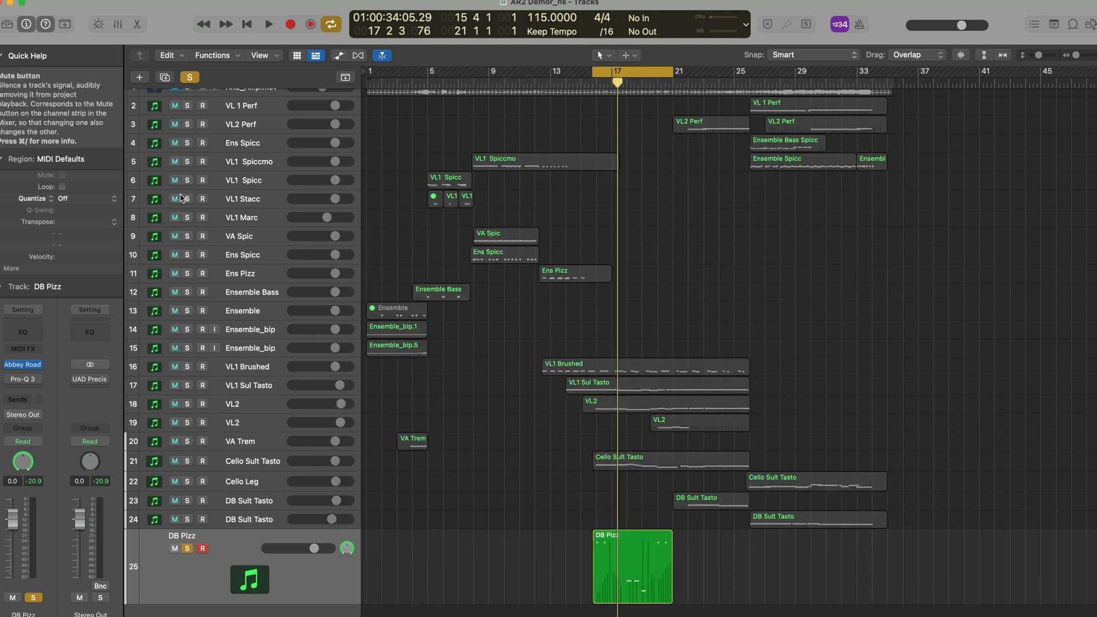
- Insert a Pro-C 2 compressor after Pro-Q 3 on the DB Pizz track
left_click(39, 391)
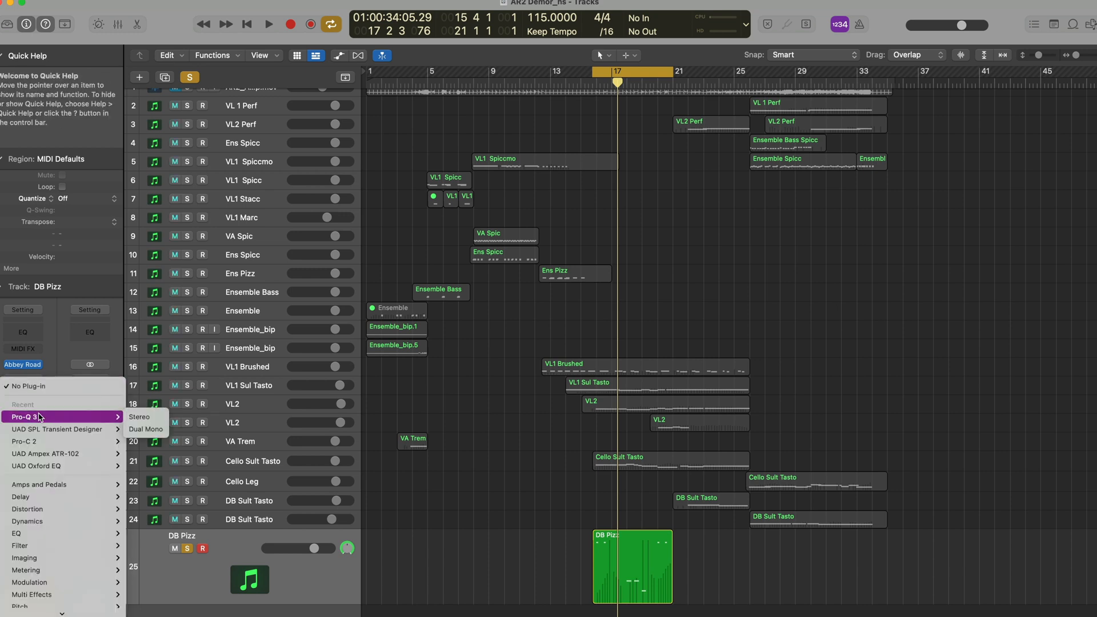
mouse_move(39, 443)
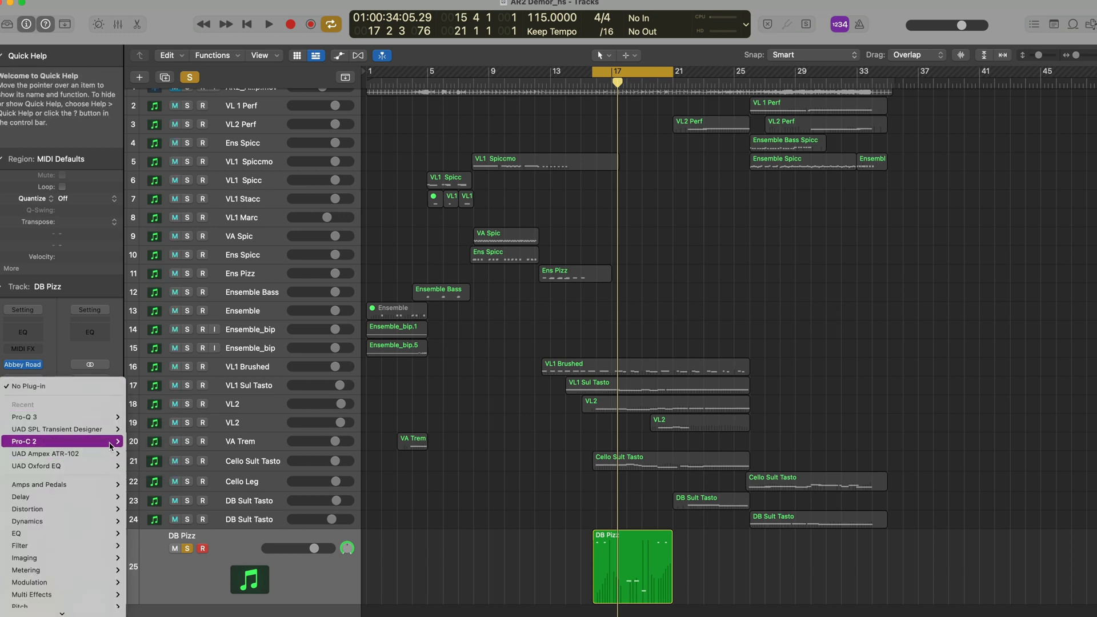
left_click(162, 443)
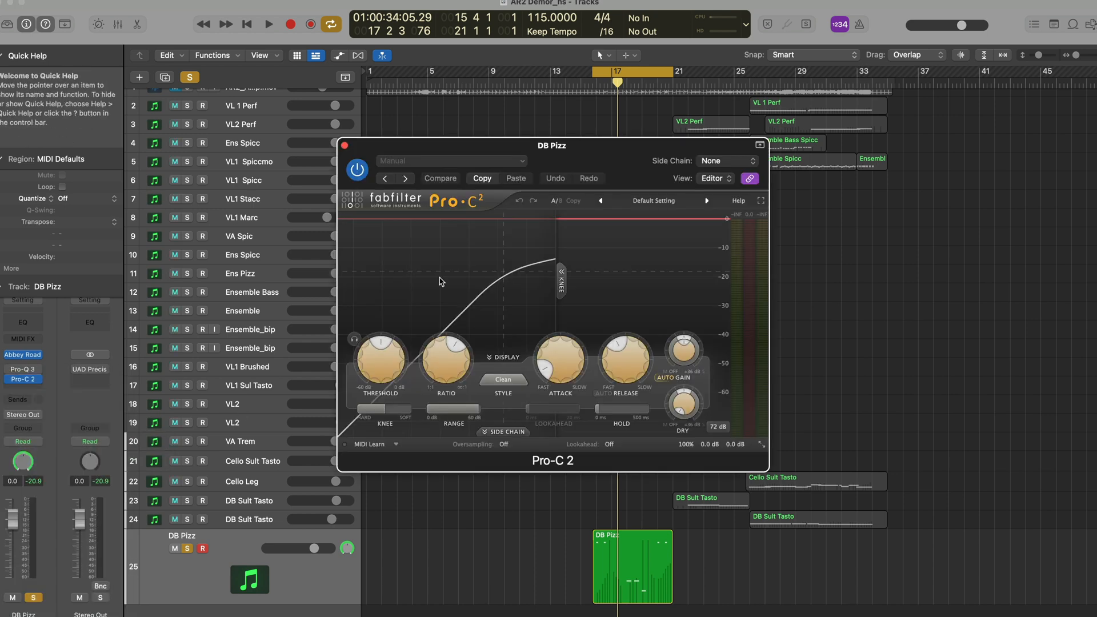
- Shorten the Pro-C 2 release to about 76 ms and lower its threshold to about -30 dB
mouse_move(576, 379)
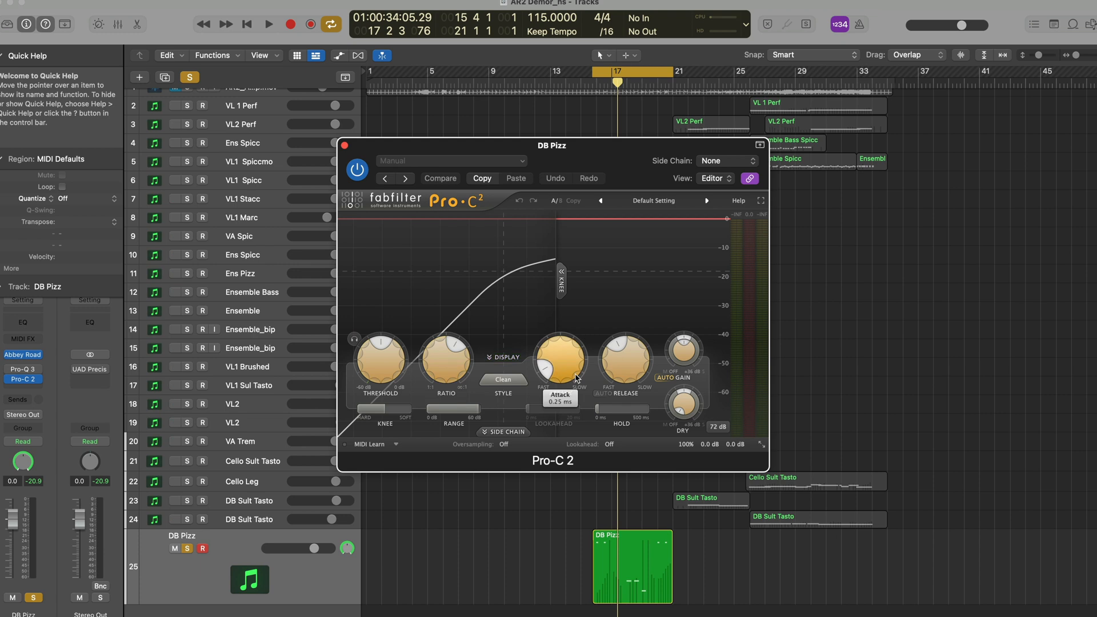
mouse_move(634, 379)
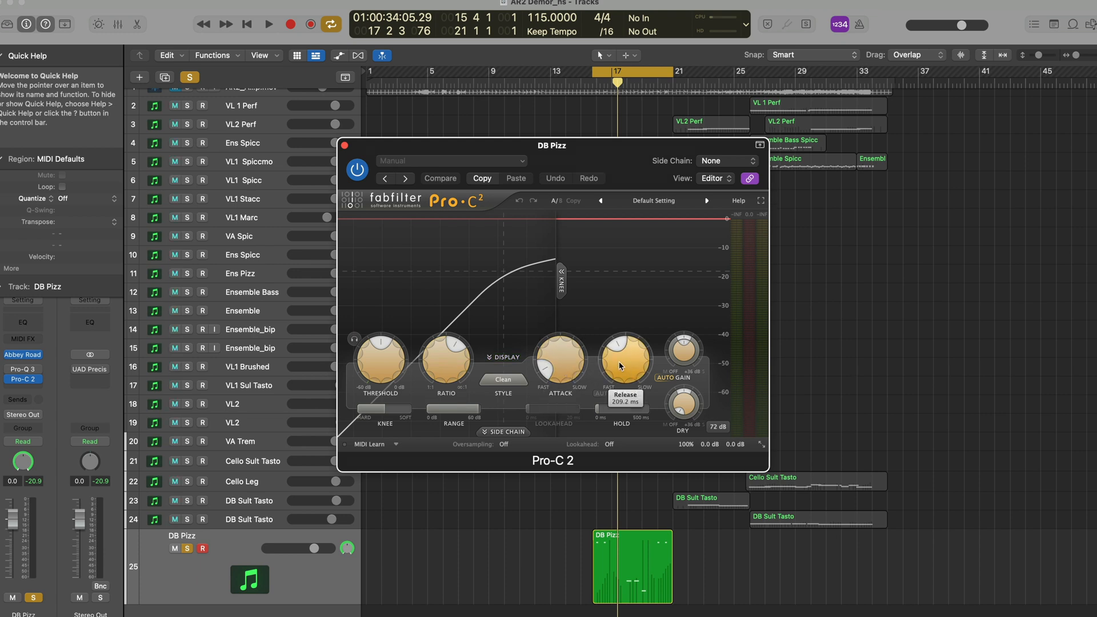
left_click_drag(619, 357, 608, 405)
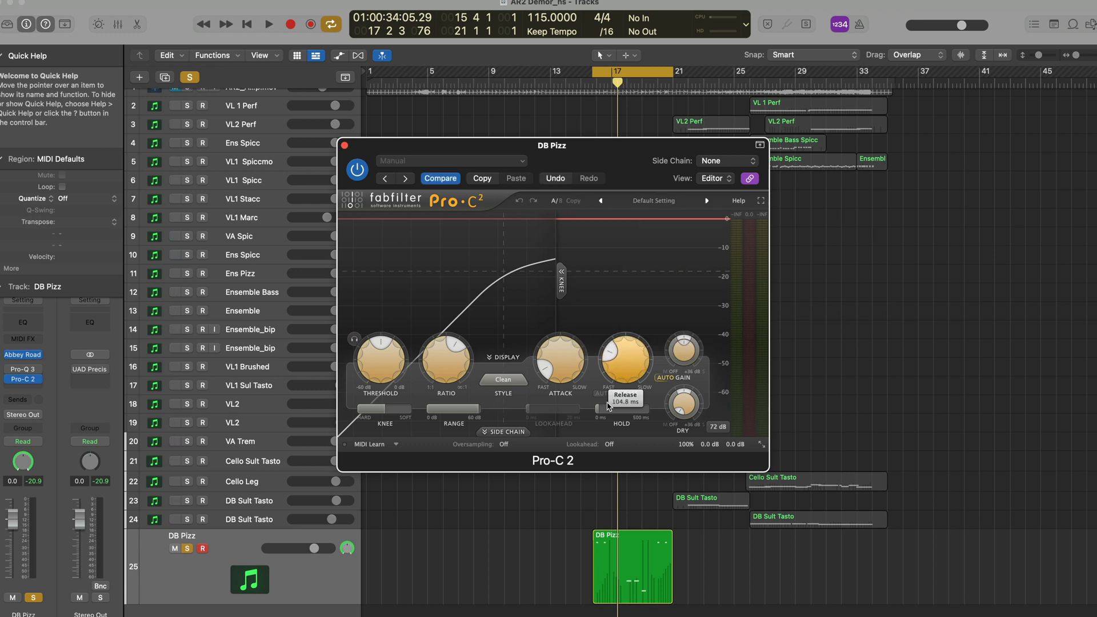
mouse_move(377, 361)
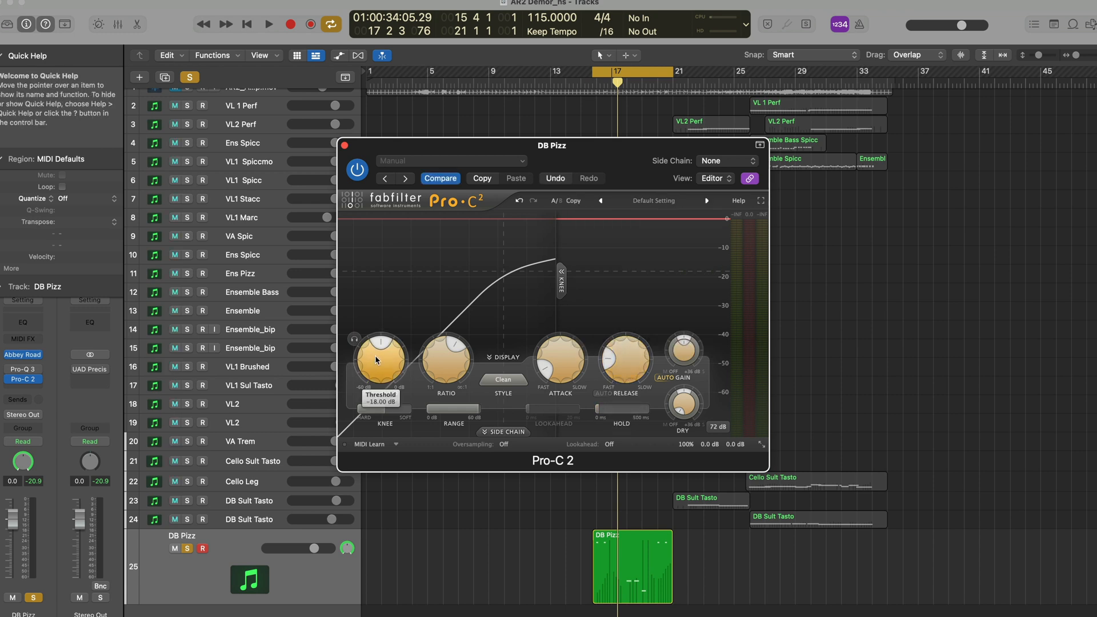
left_click_drag(376, 367, 377, 410)
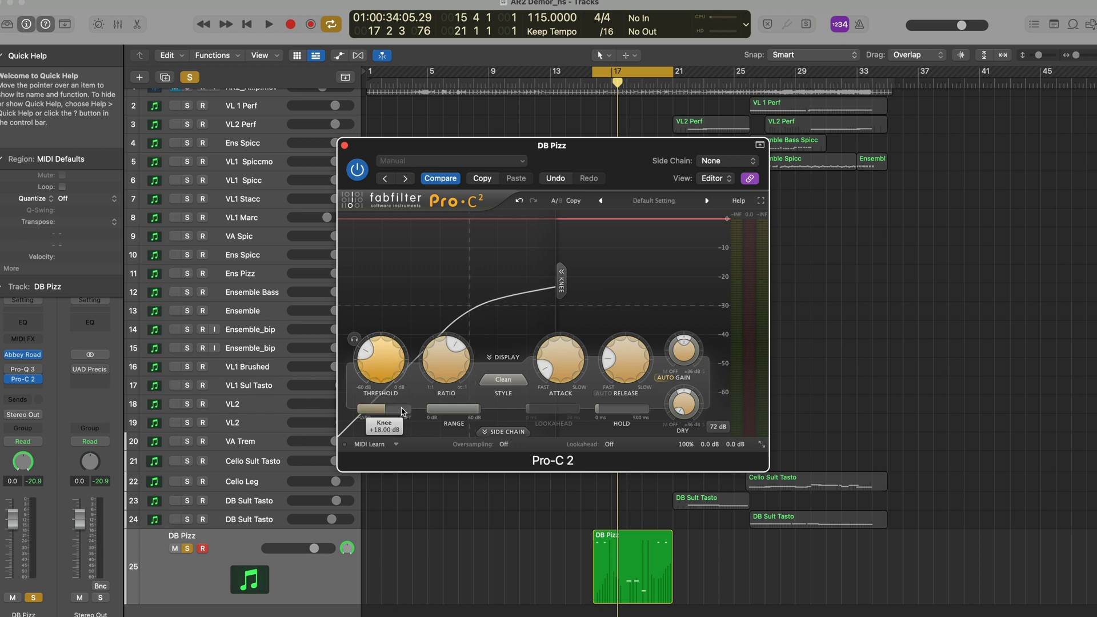
- Set the Pro-C 2 attack to its fastest value, 0.005 ms
mouse_move(635, 372)
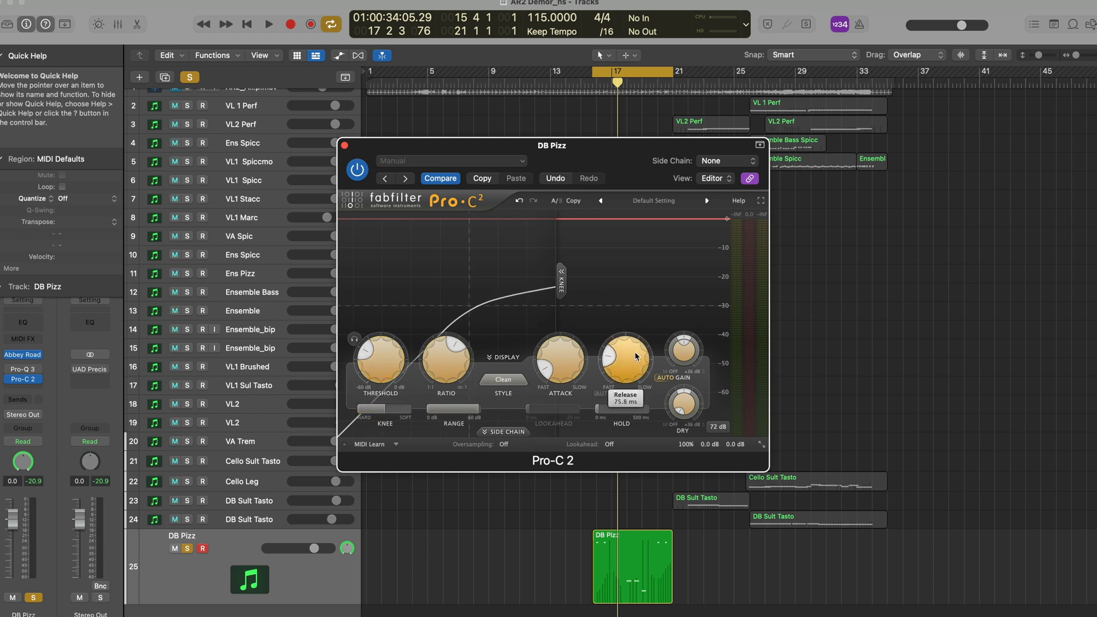
mouse_move(376, 360)
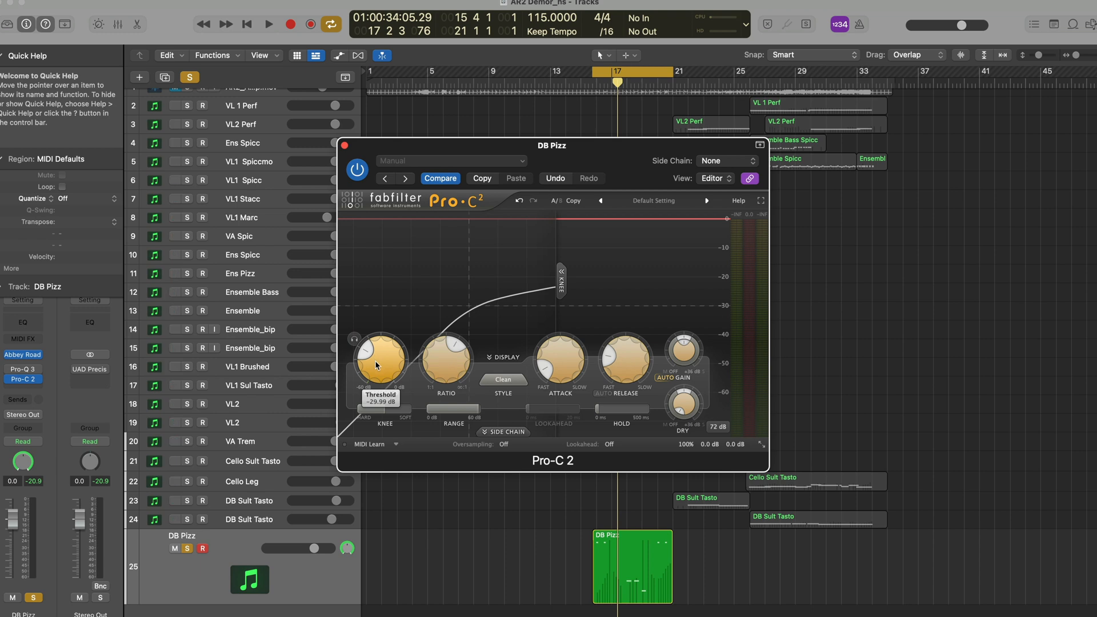
mouse_move(559, 366)
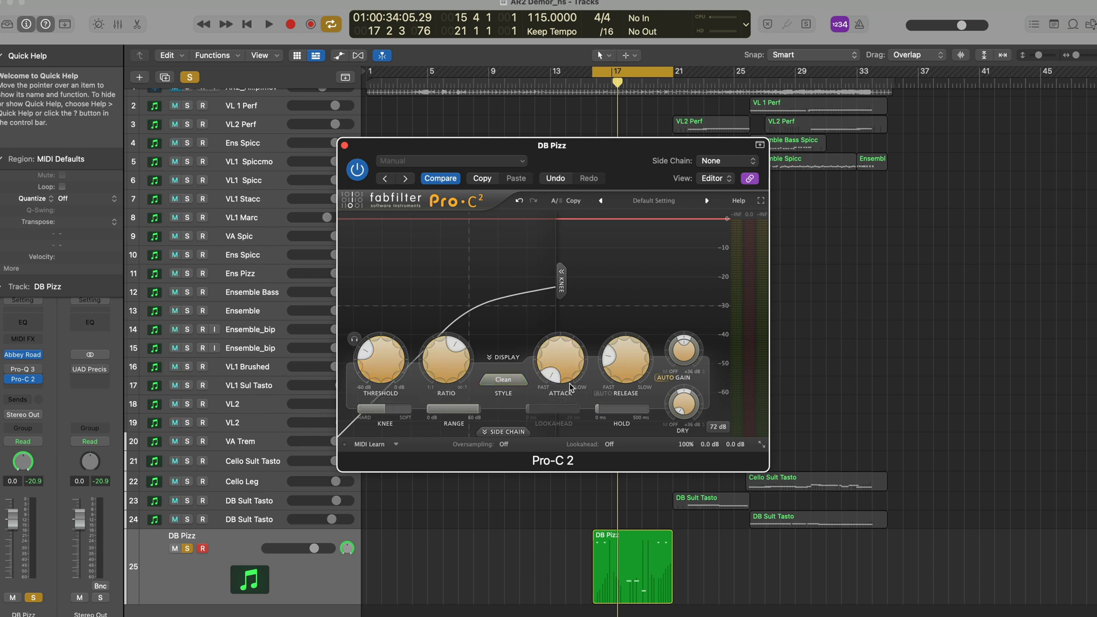
mouse_move(569, 390)
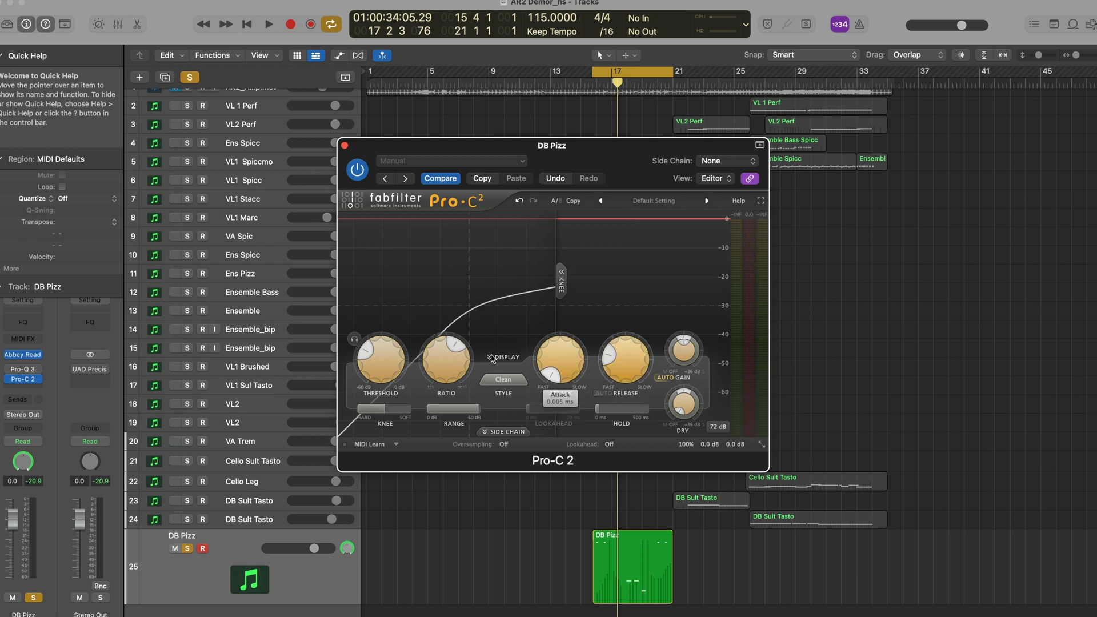
- Raise the Pro-C 2 ratio to about 5.39:1 and shorten its release while the DB Pizz loop plays
mouse_move(463, 358)
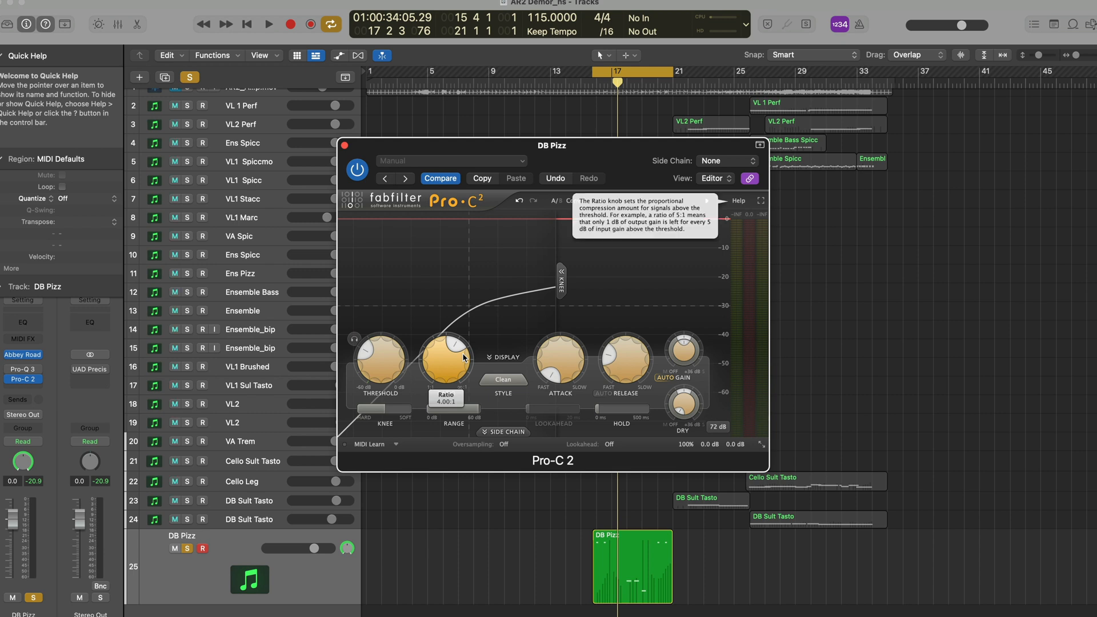
key("space")
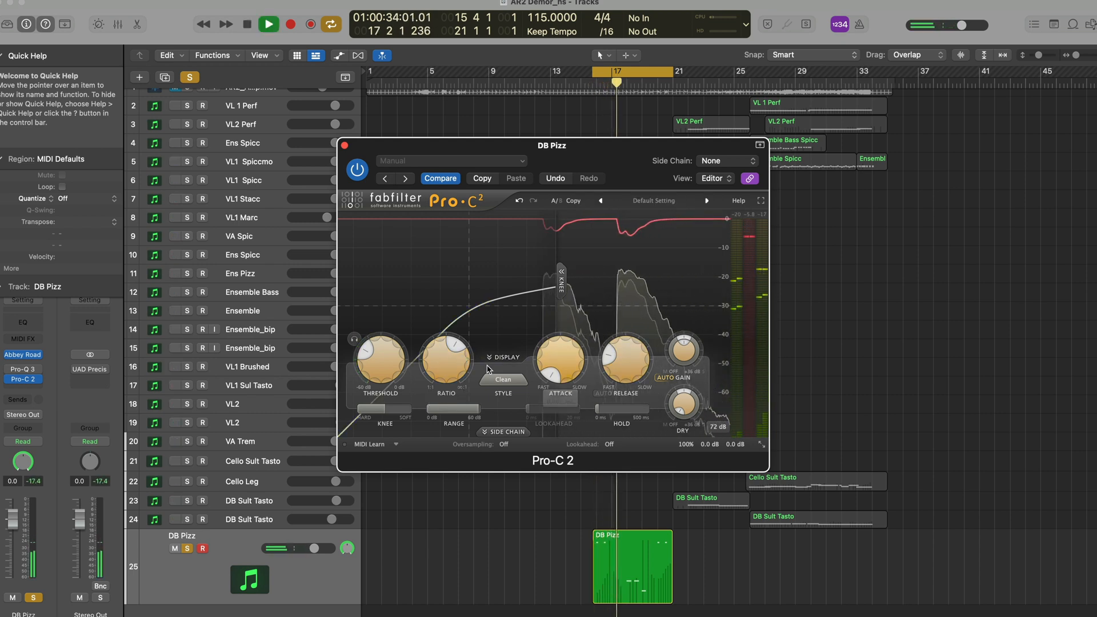
left_click_drag(462, 359, 459, 353)
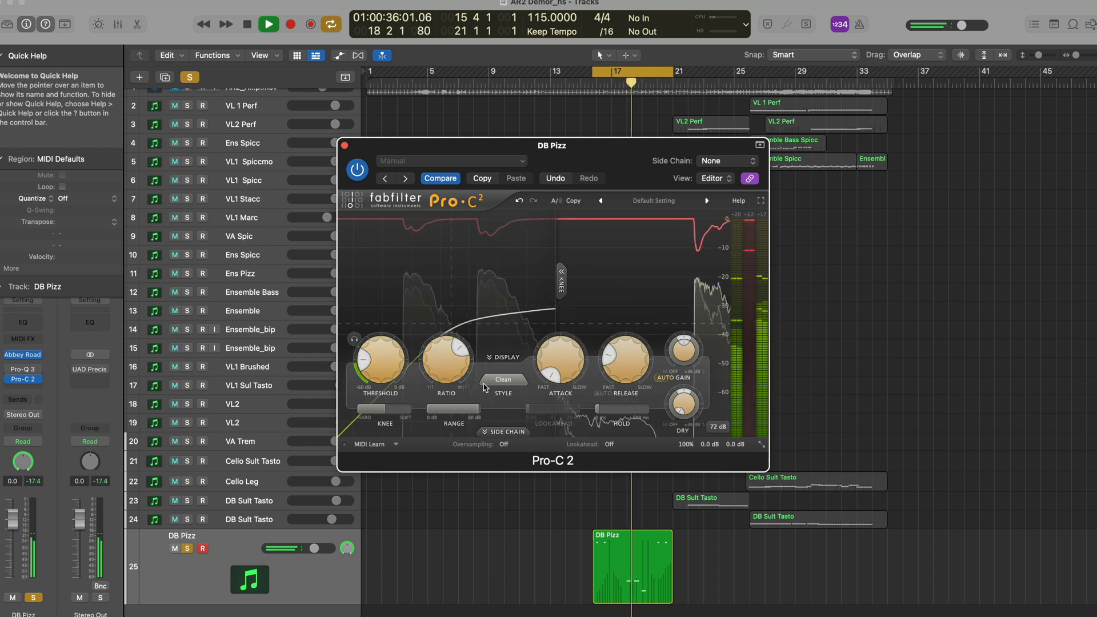
left_click_drag(622, 360, 632, 346)
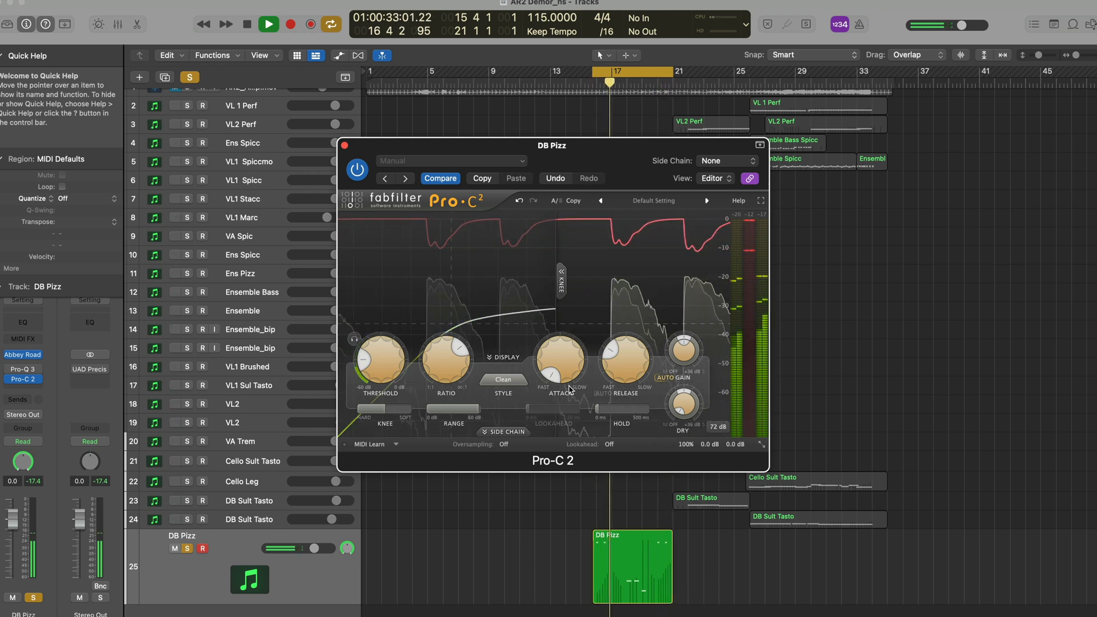
key("space")
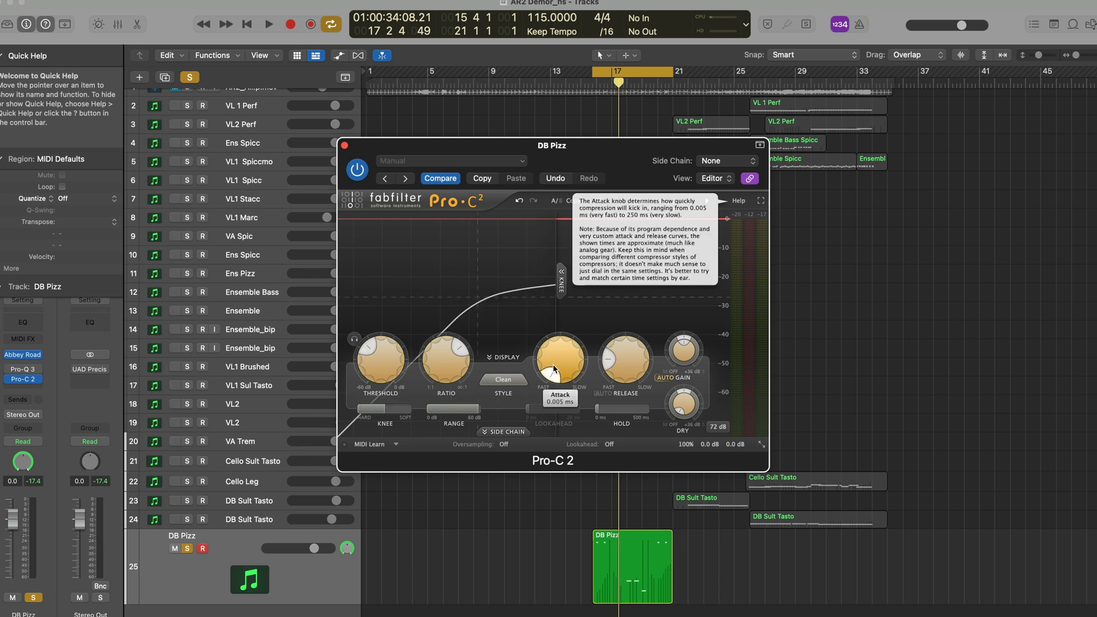
- Slow the Pro-C 2 attack to about 113 ms and lengthen its release to about 880 ms
left_click_drag(554, 369, 589, 309)
left_click_drag(664, 258, 692, 382)
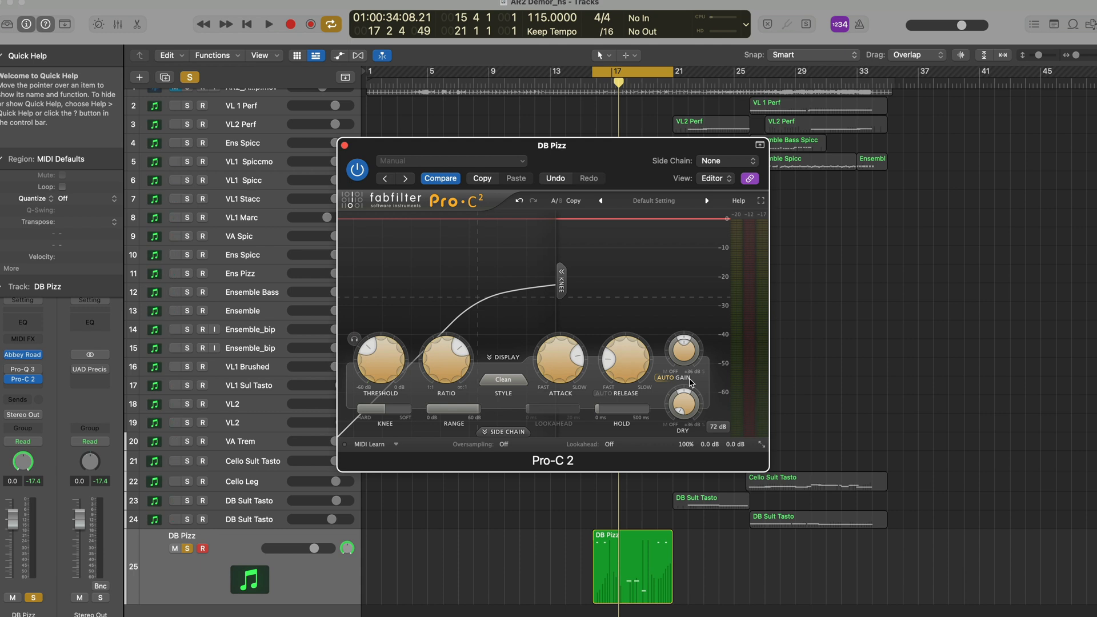
mouse_move(633, 380)
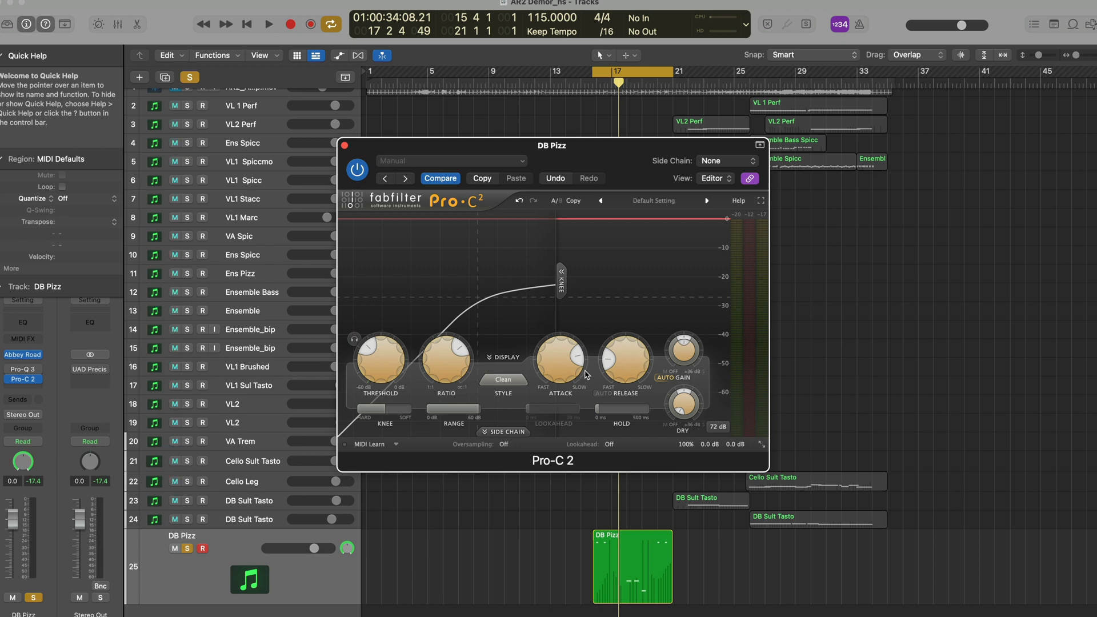
left_click_drag(631, 375, 703, 279)
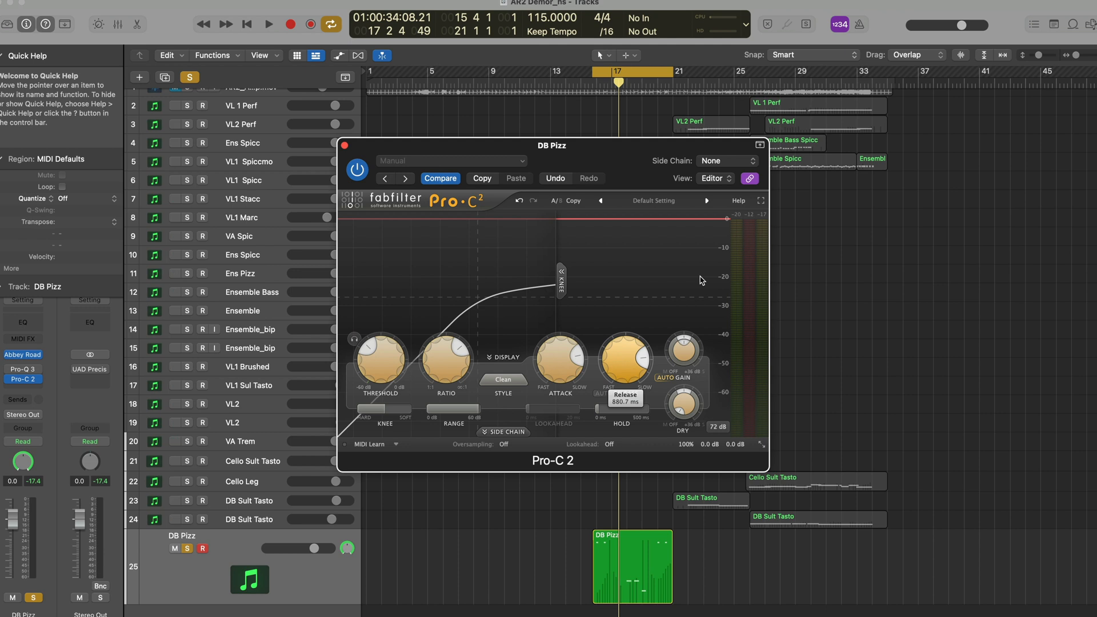
left_click_drag(701, 282, 701, 291)
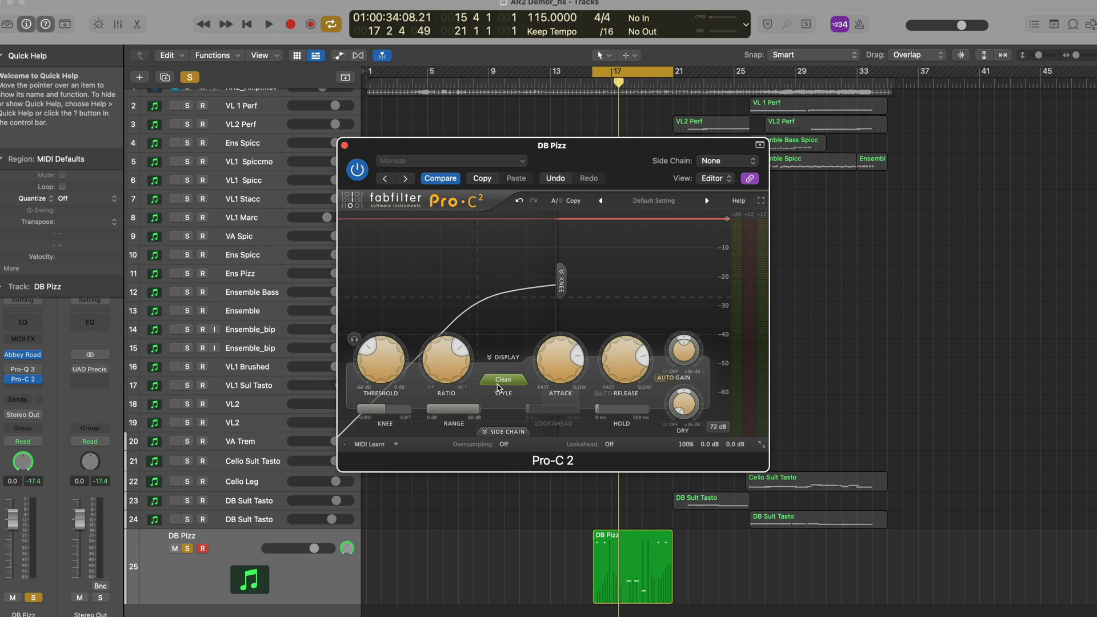
- Lower the Pro-C 2 threshold to about -30.7 dB and lengthen its release further while auditioning the DB Pizz loop
mouse_move(392, 362)
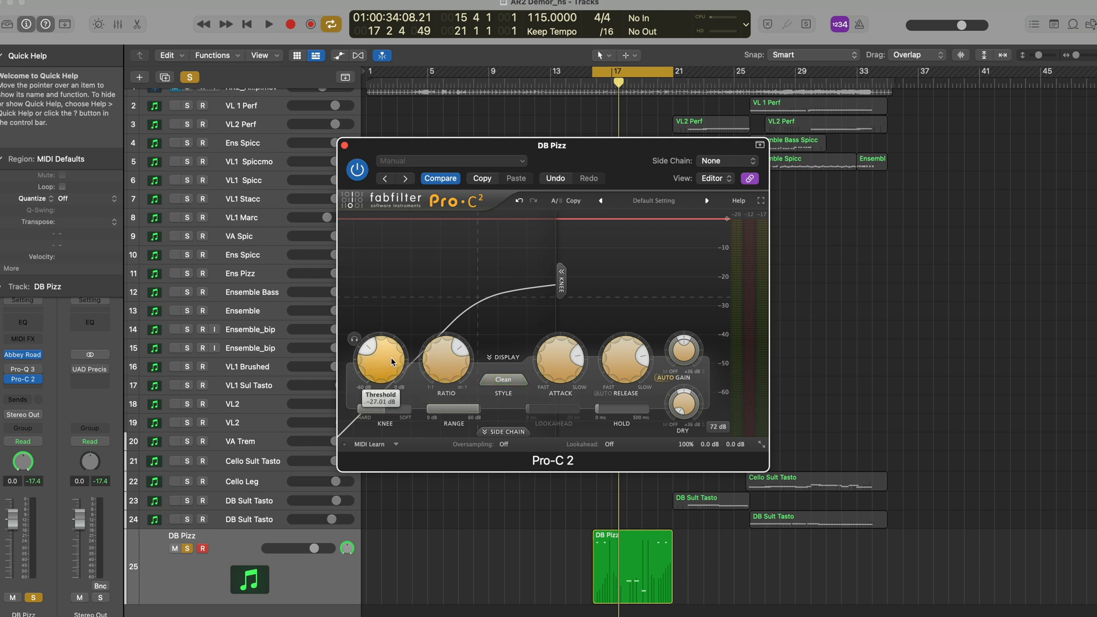
left_click_drag(378, 351, 377, 358)
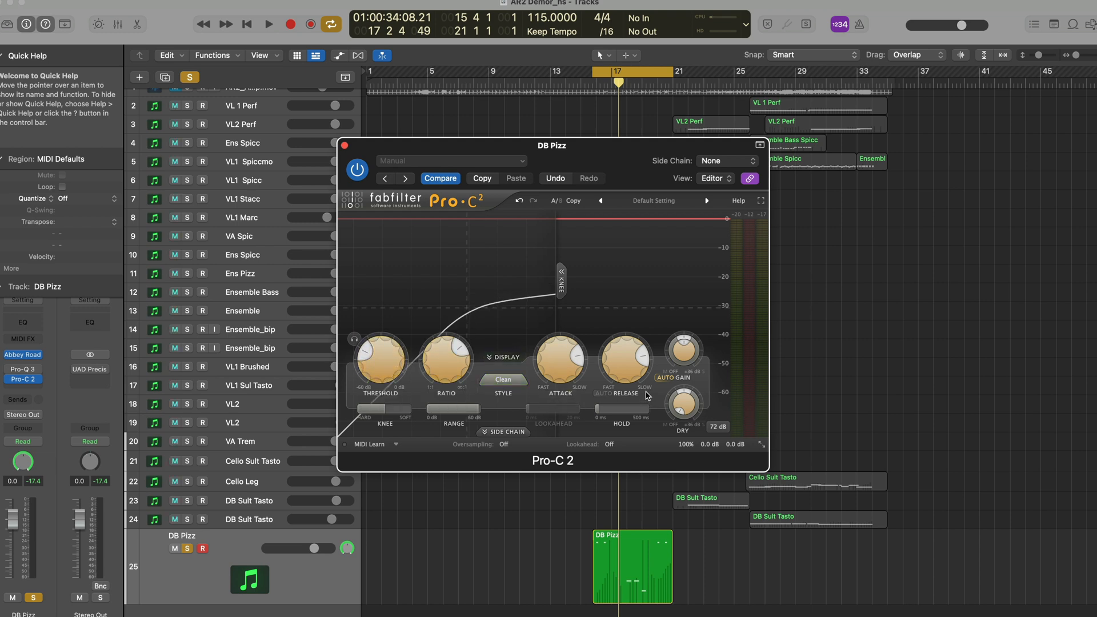
key("space")
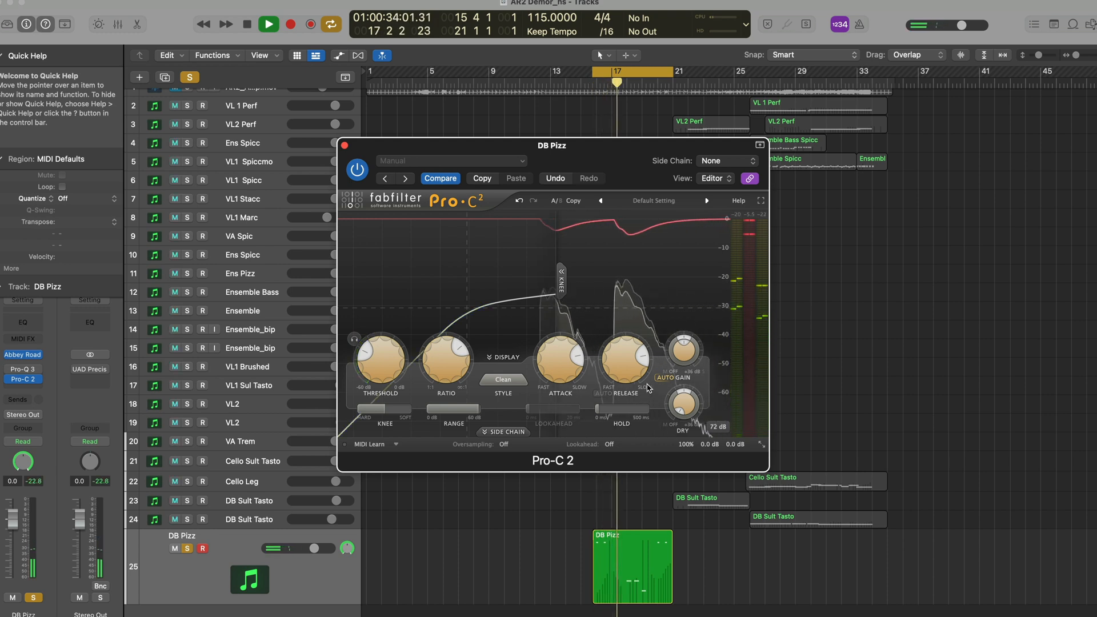
left_click_drag(642, 353, 642, 365)
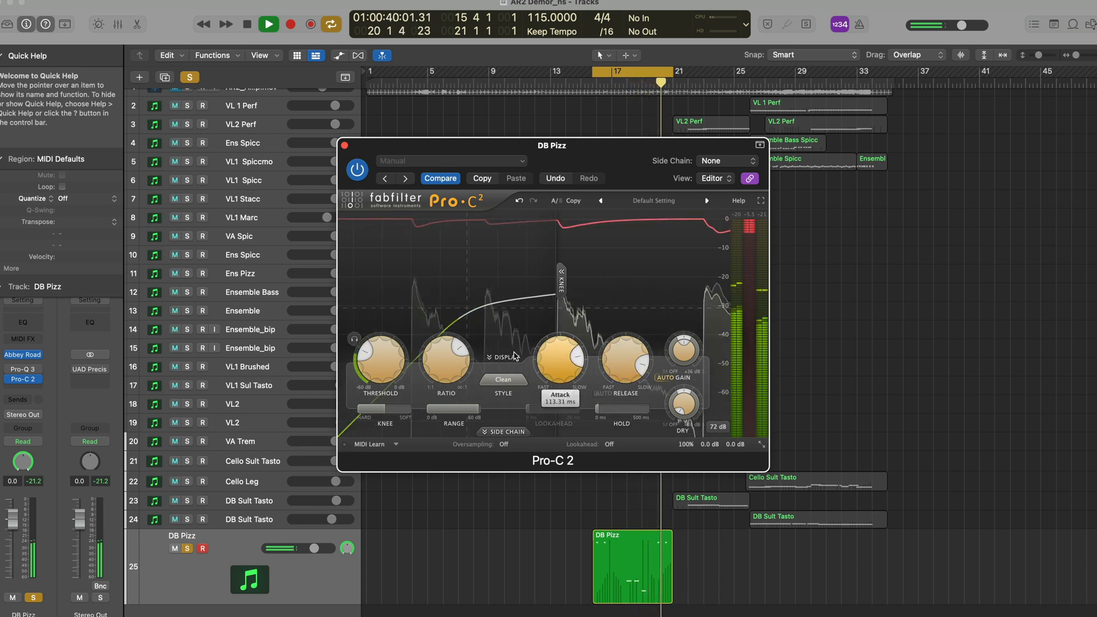
mouse_move(457, 352)
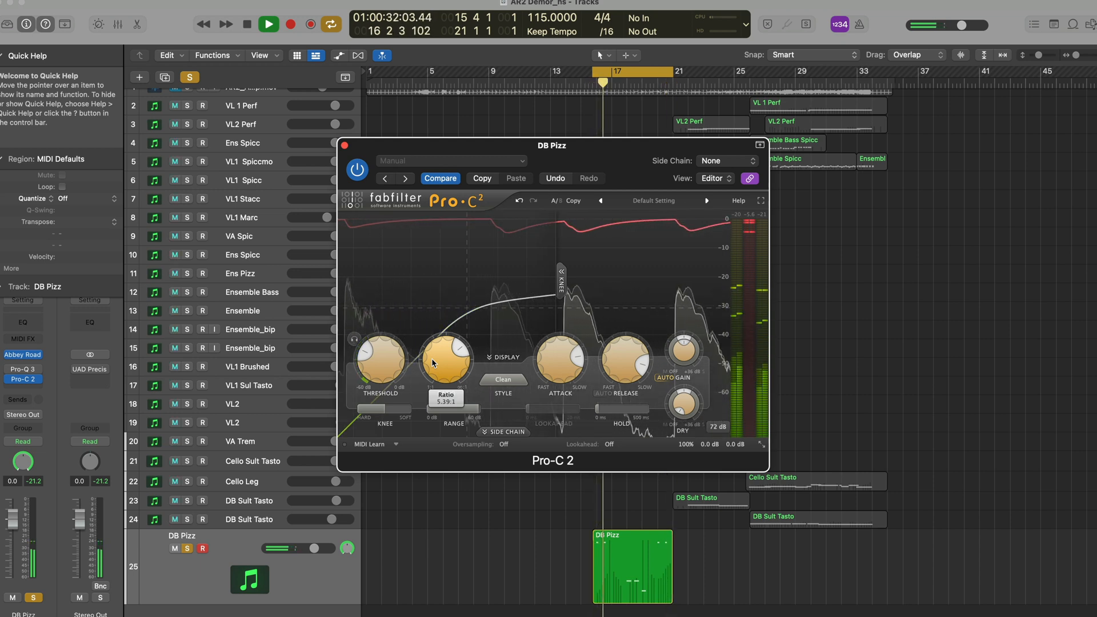
key("space")
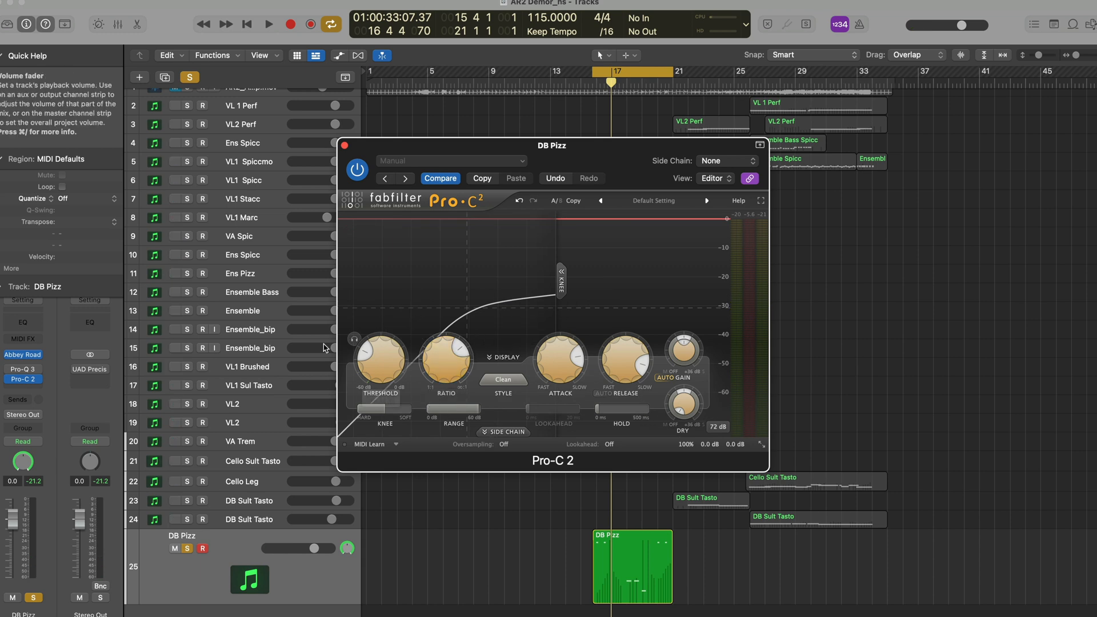
- Reduce the Pro-C 2 ratio to about 3.21:1
mouse_move(379, 354)
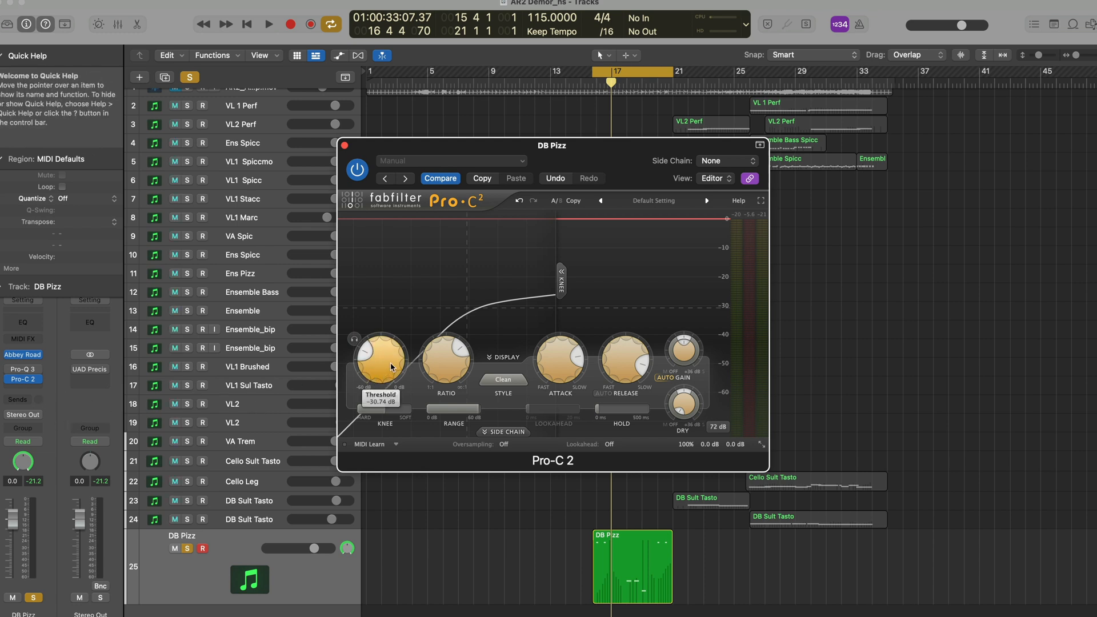
mouse_move(451, 353)
left_click_drag(451, 354, 448, 327)
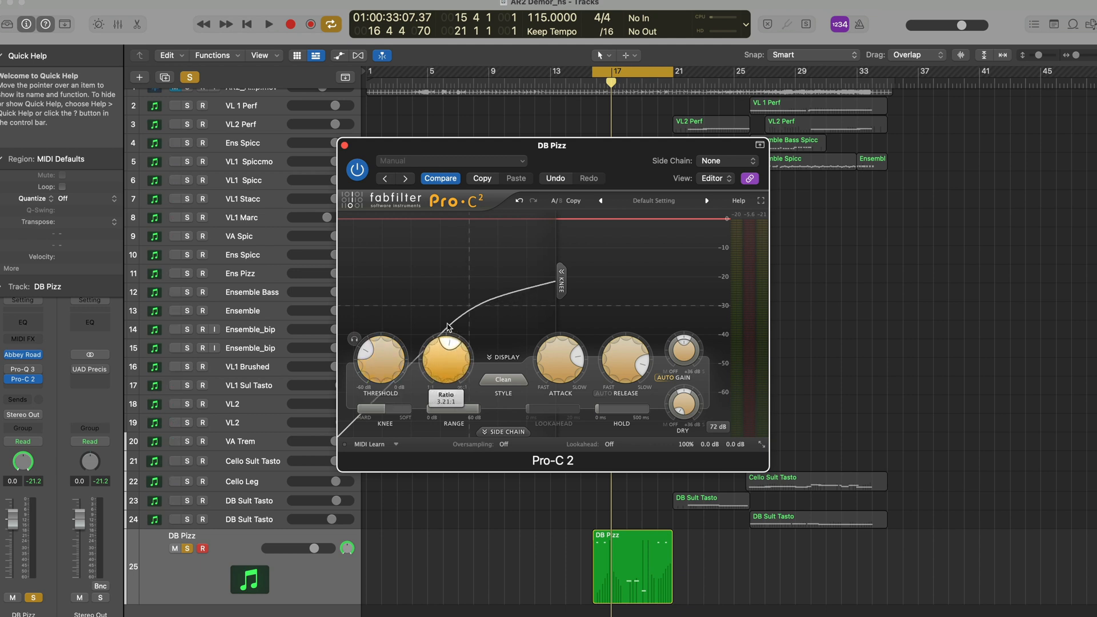
- Insert a stereo UAD SPL Transient Designer after Pro-C 2 on the DB Pizz track and reduce its sustain slightly
left_click(36, 382)
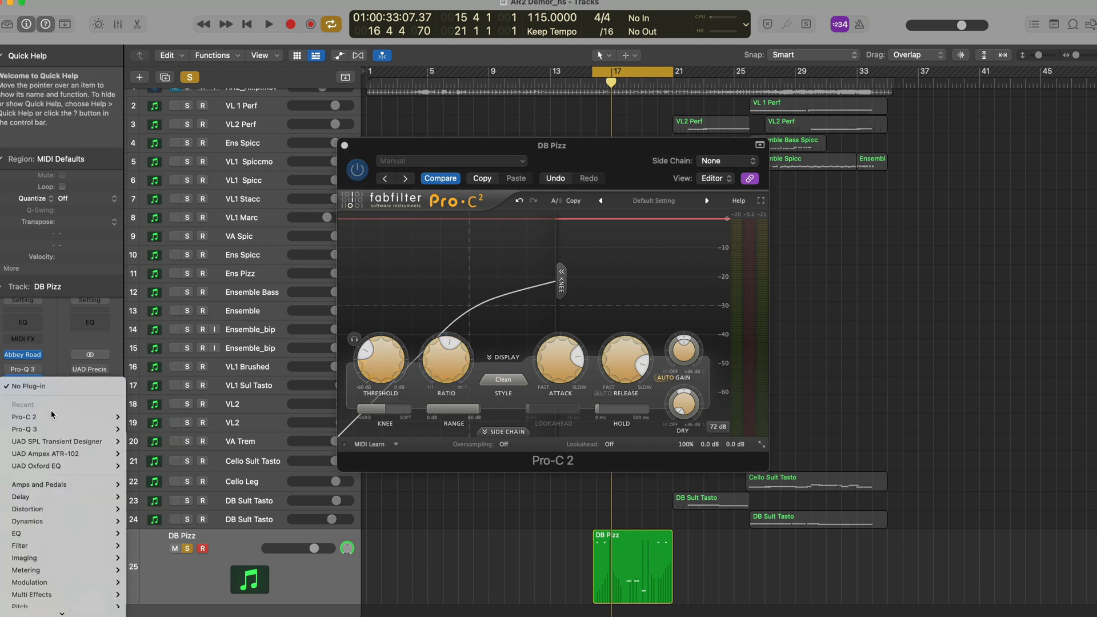
mouse_move(64, 442)
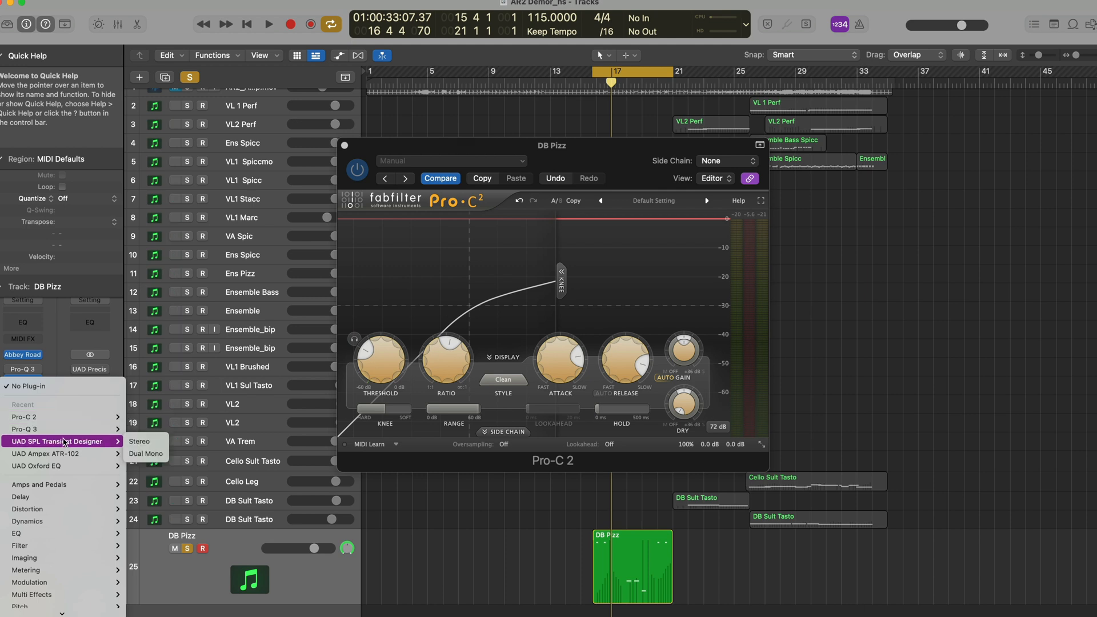
left_click(130, 443)
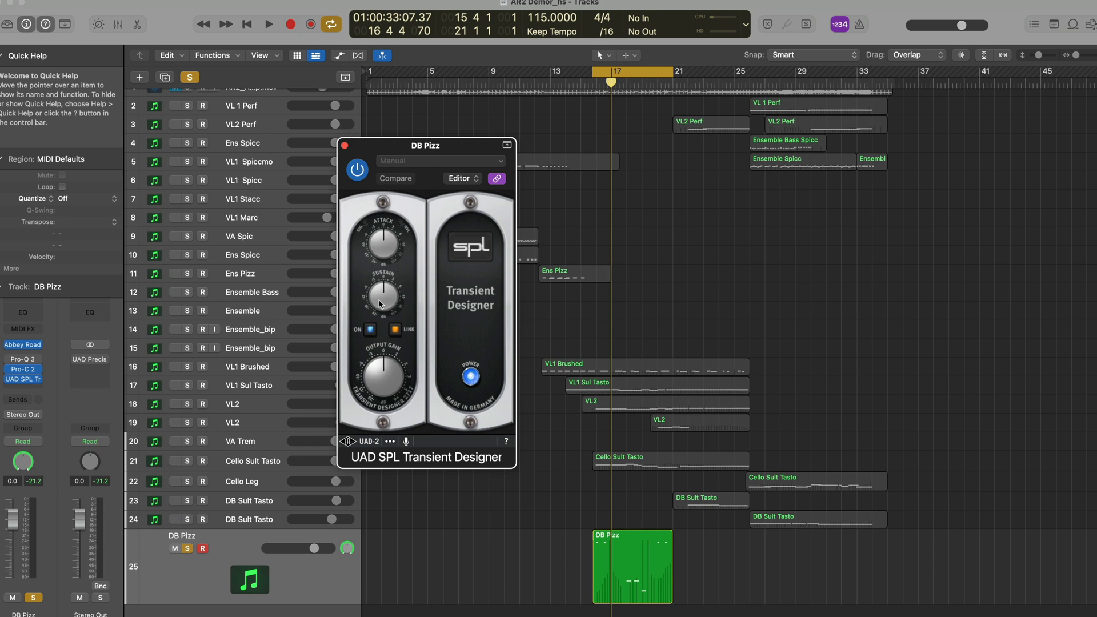
left_click_drag(380, 304, 380, 307)
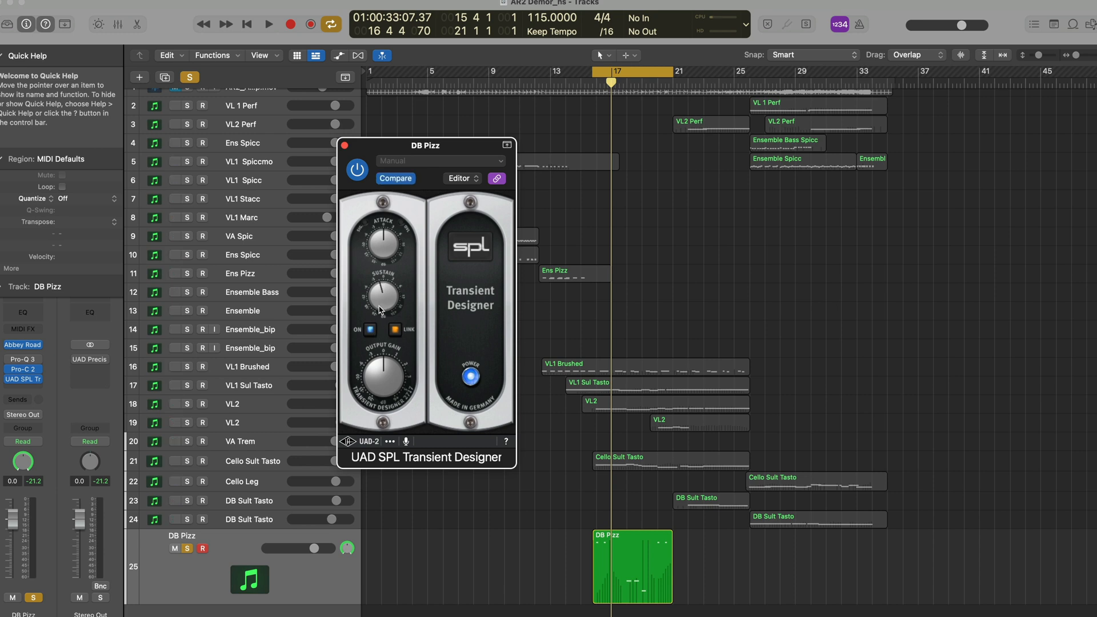
- Compare the soloed DB Pizz loop with Pro-C 2 and Transient Designer active and bypassed, leaving both active
key("space")
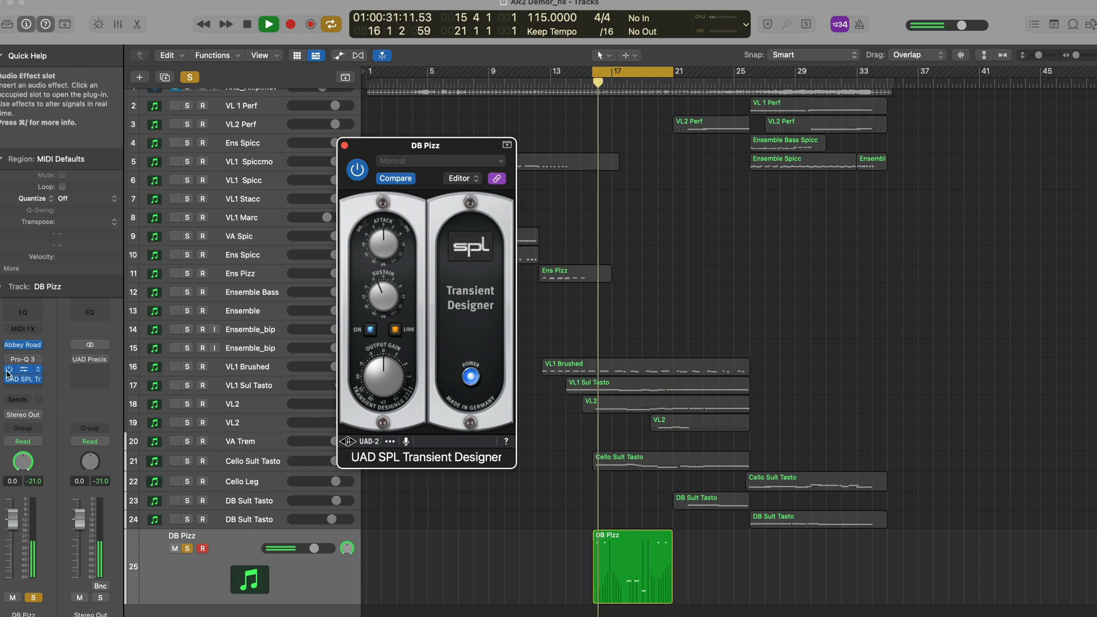
key("space")
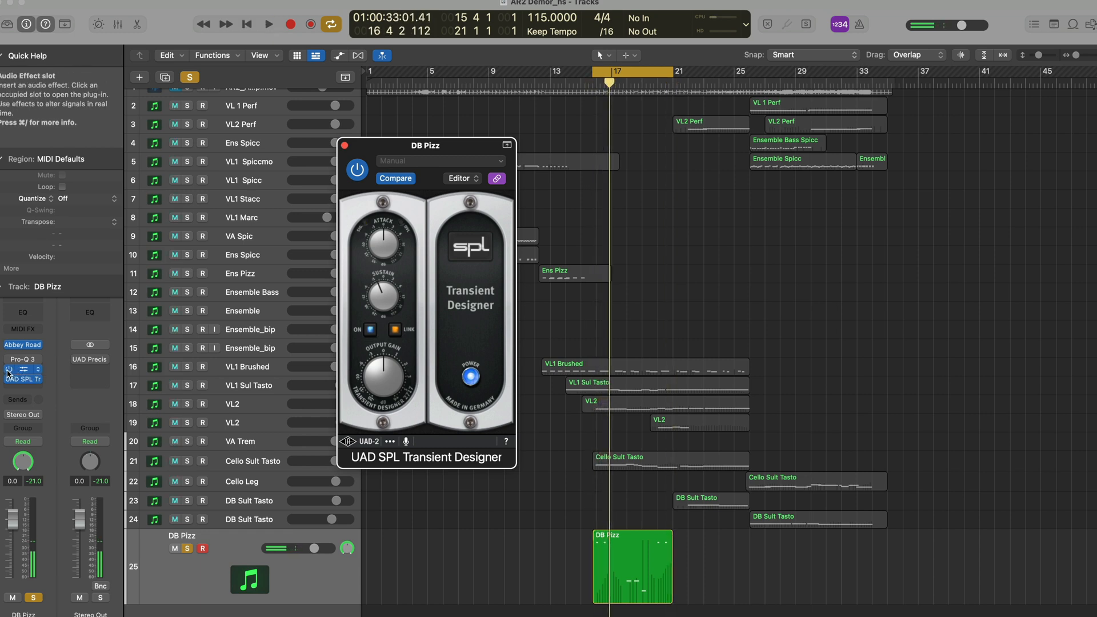
left_click(8, 370)
left_click(8, 380)
key("space")
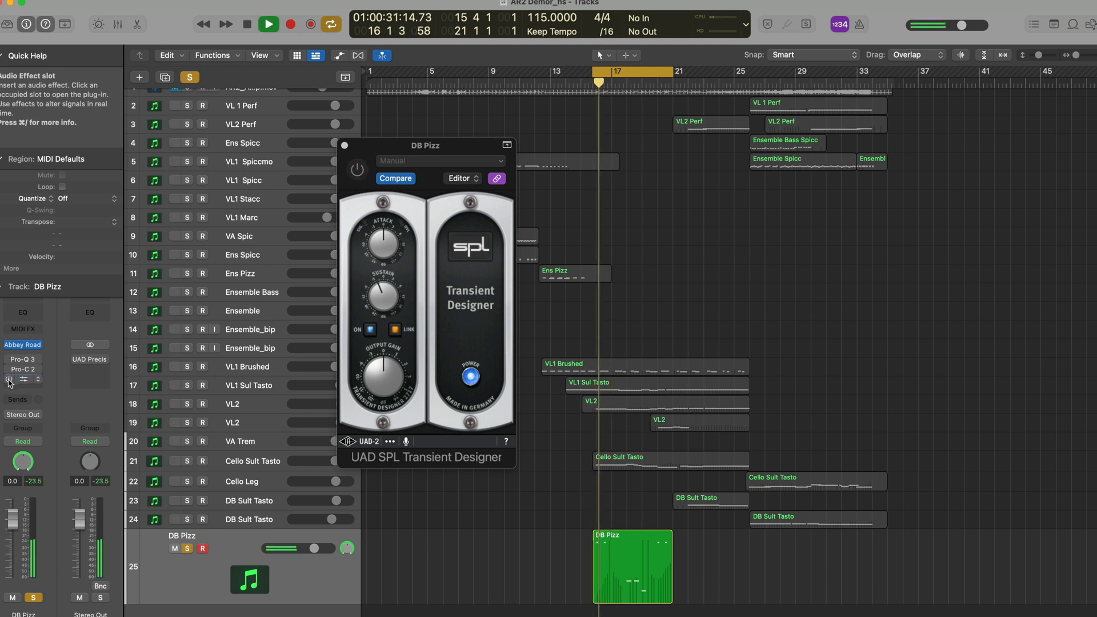
key("space")
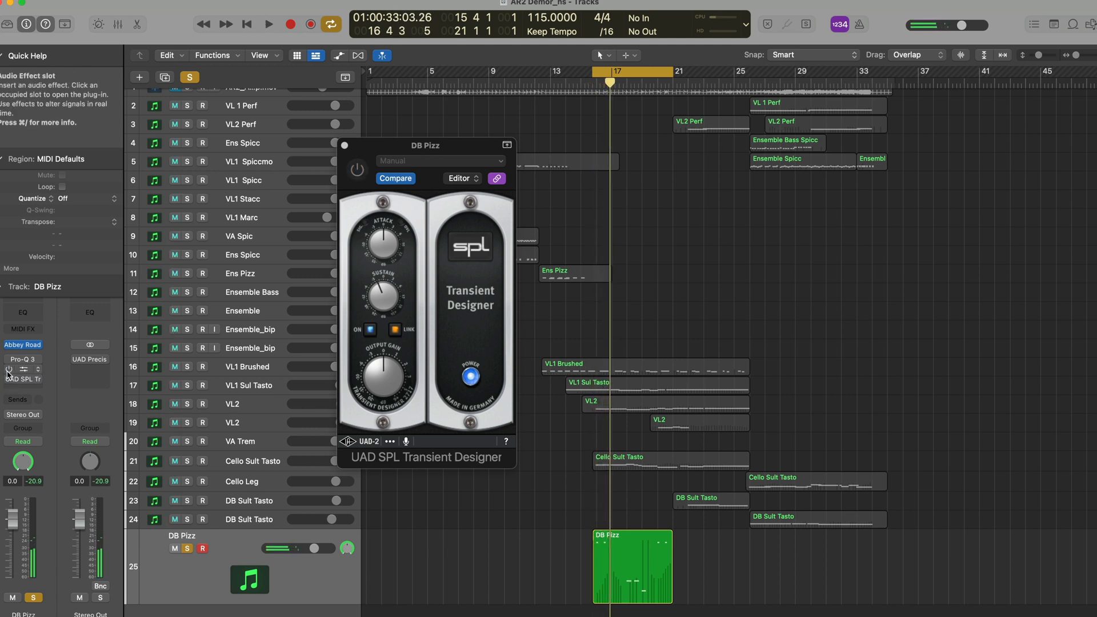
left_click(9, 380)
key("space")
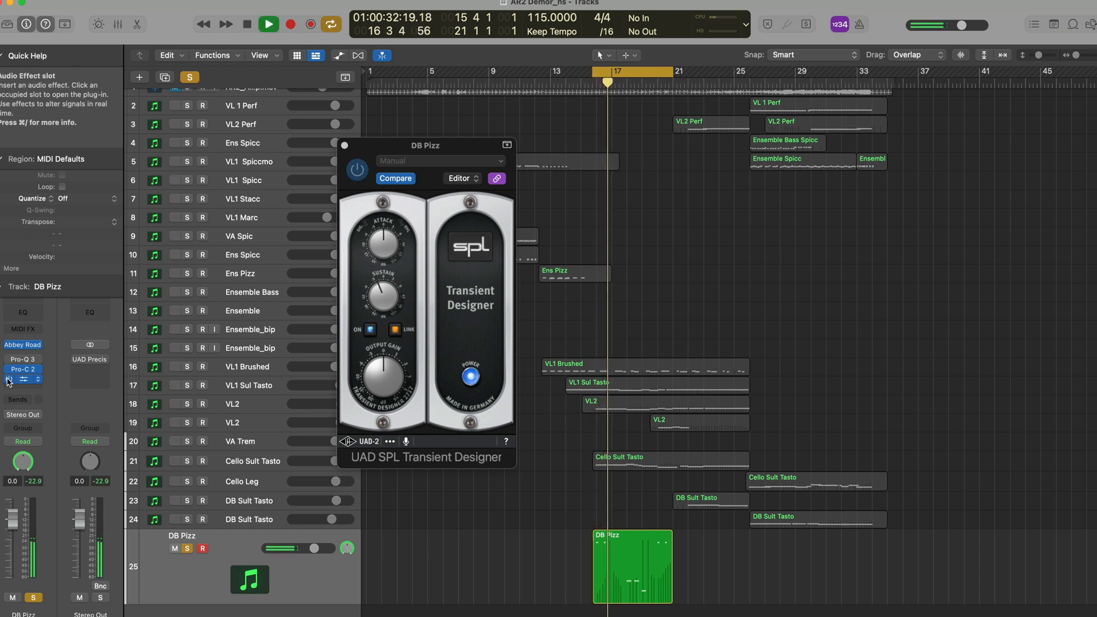
key("space")
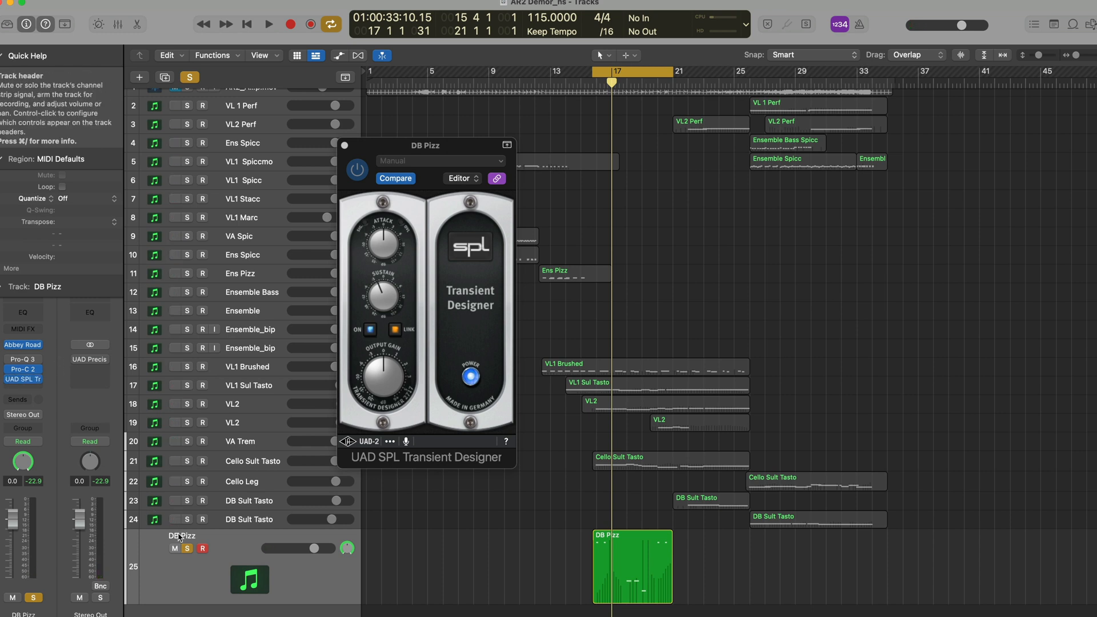
- Unsolo DB Pizz and compare the full arrangement with Pro-C 2 and Transient Designer active and bypassed, leaving both active
left_click(189, 550)
key("space")
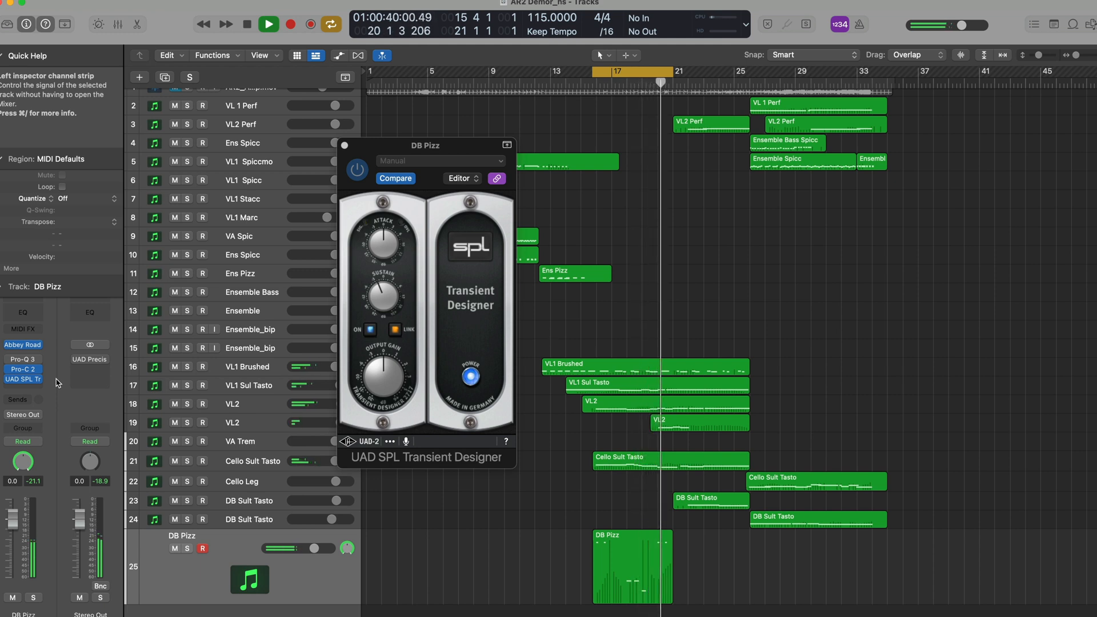
key("space")
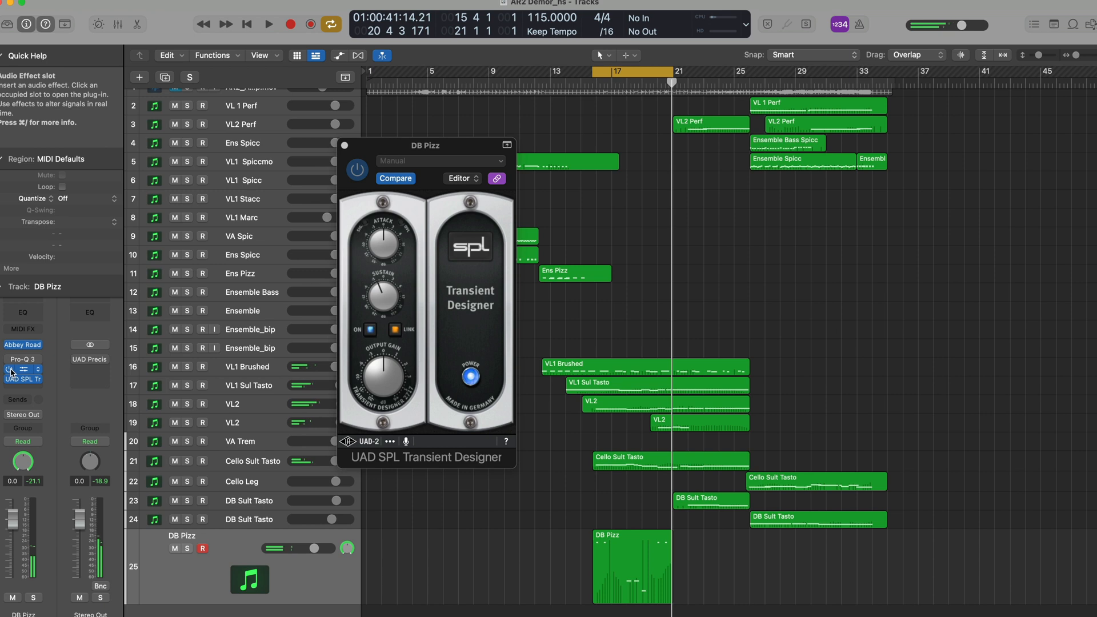
key("space")
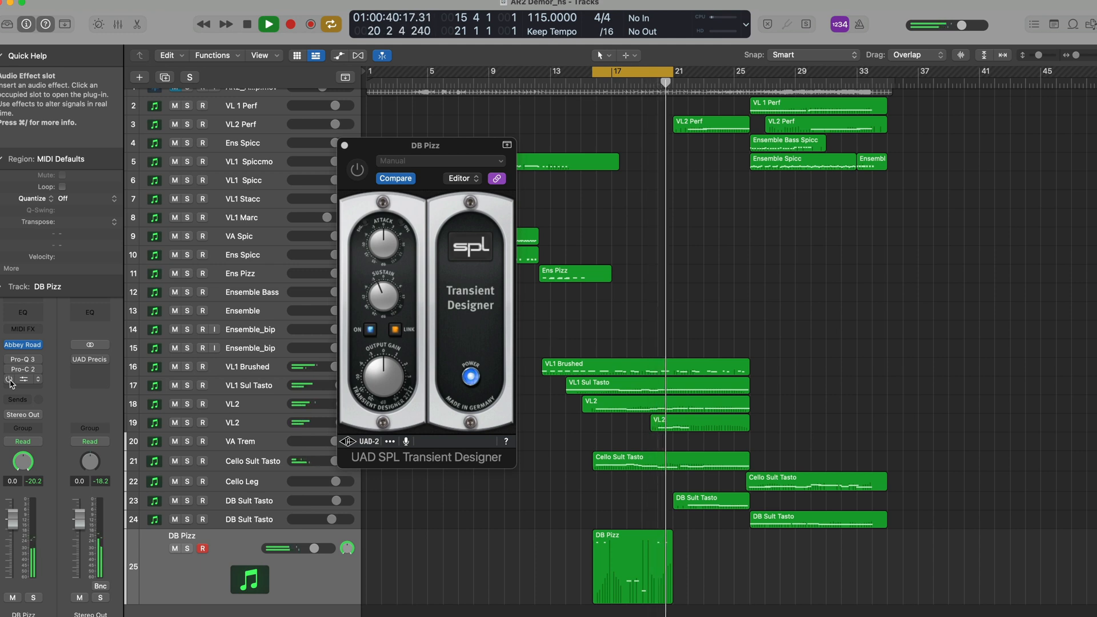
key("space")
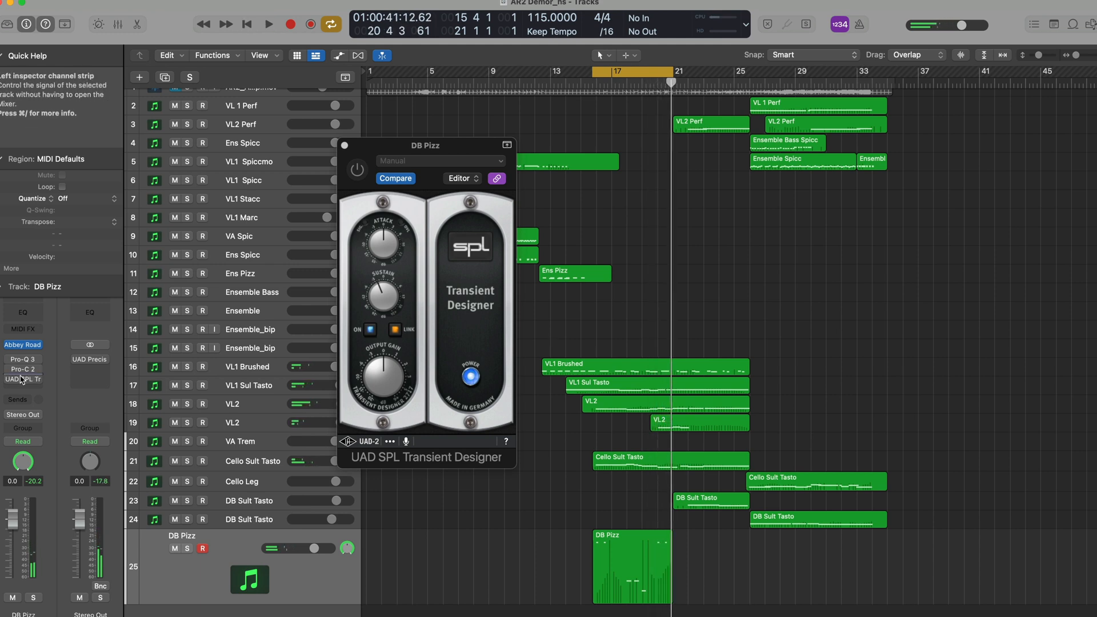
left_click(9, 379)
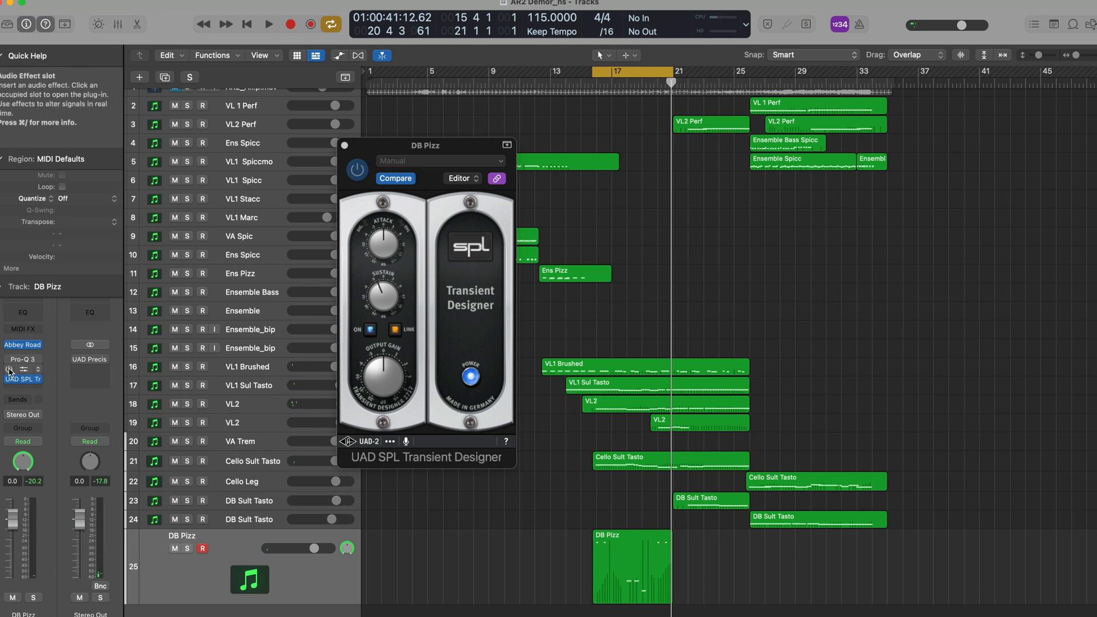
- Raise the Transient Designer sustain slightly and audition the loop with the full arrangement
left_click(386, 294)
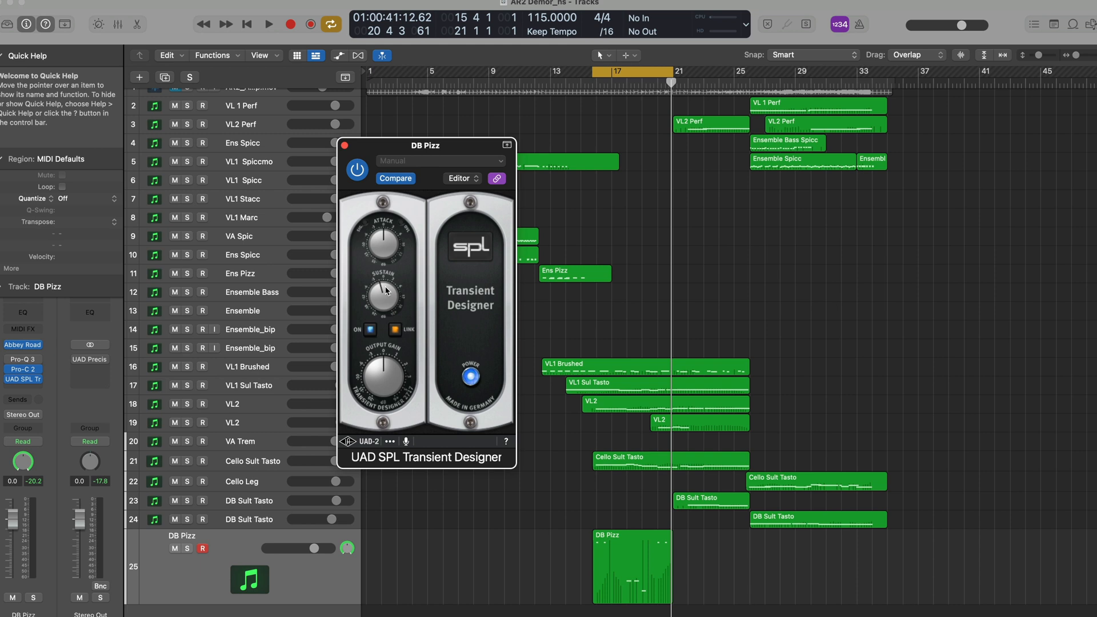
key("space")
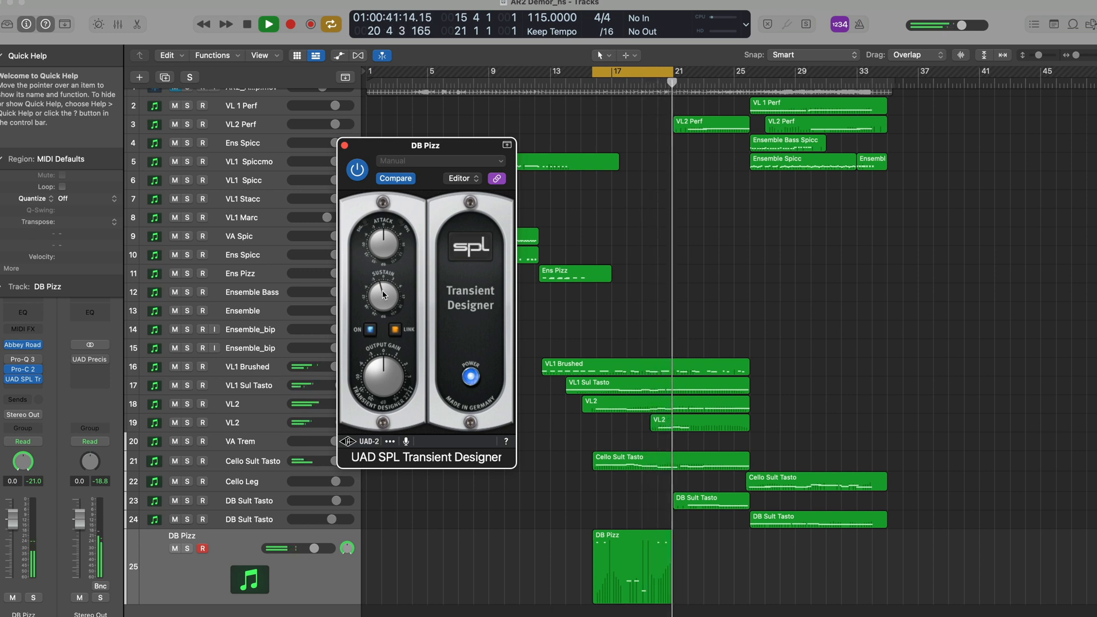
key("space")
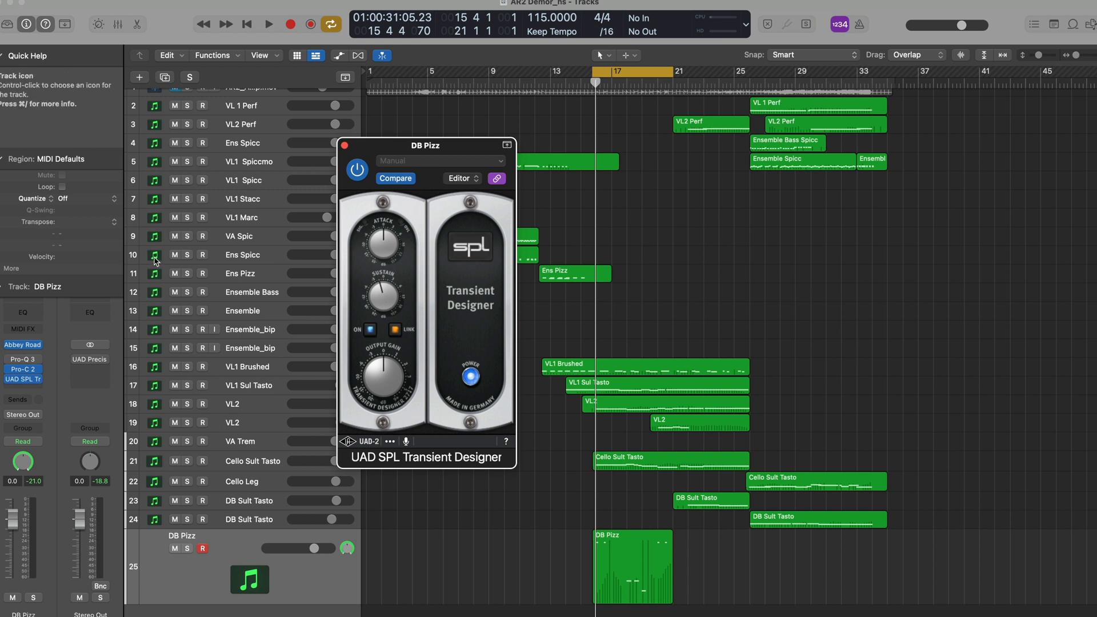
- Open the Pro-C 2 compressor on the DB Pizz track
left_click(25, 371)
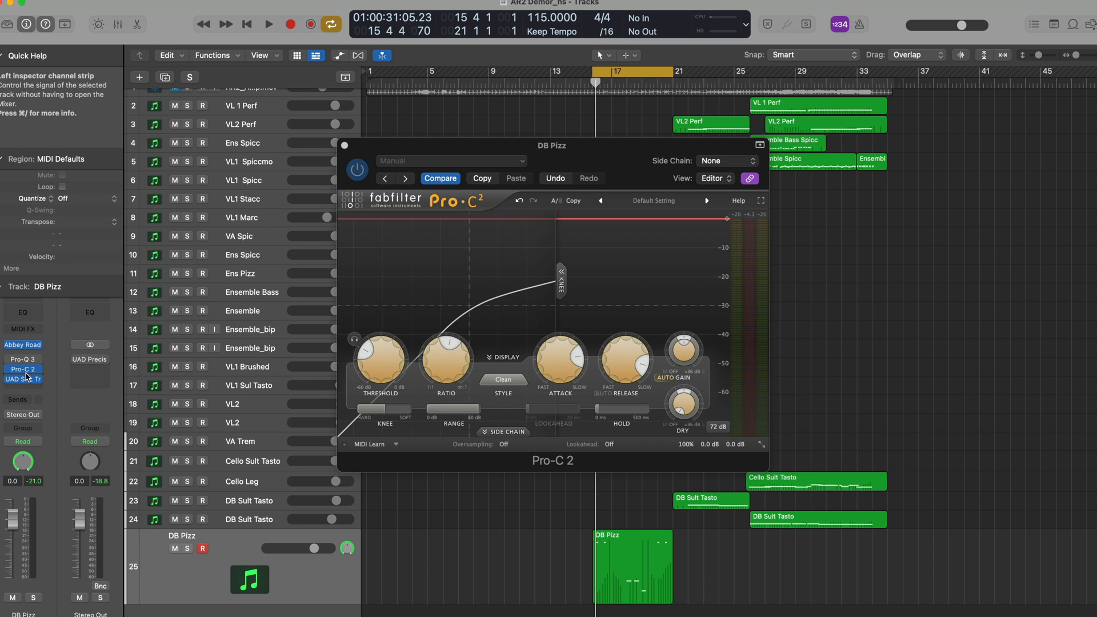